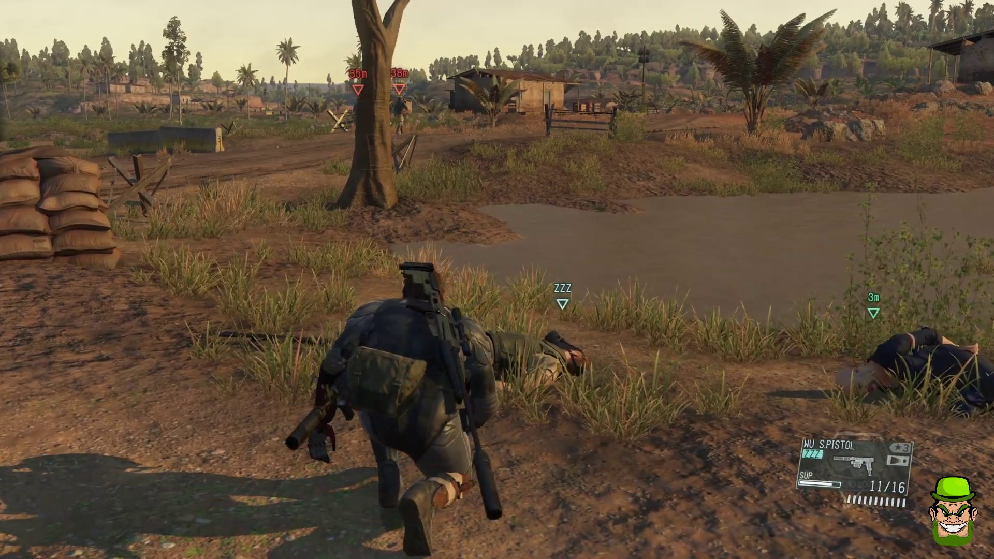
Fulton-extract the first sleeping soldier, move over and Fulton the second one too
key("e")
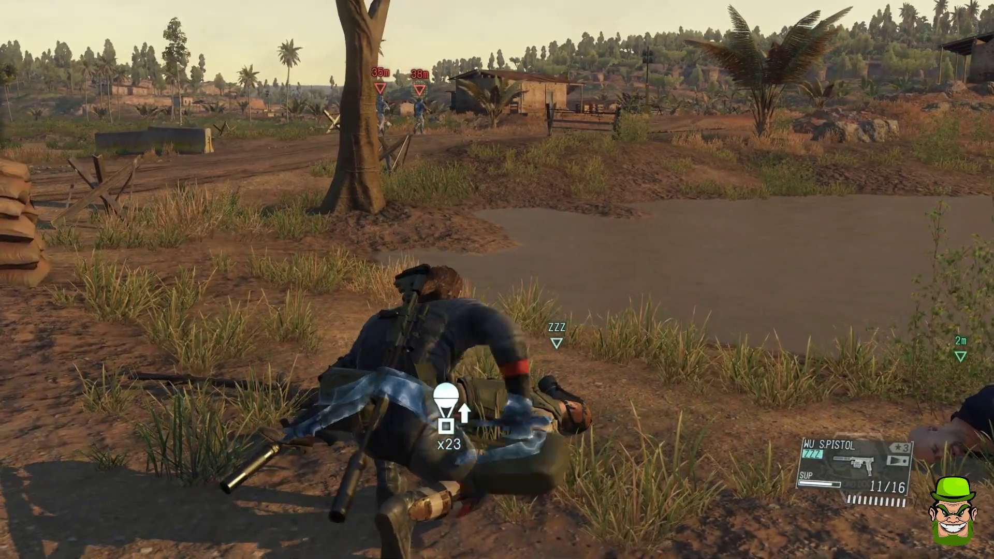
key("d")
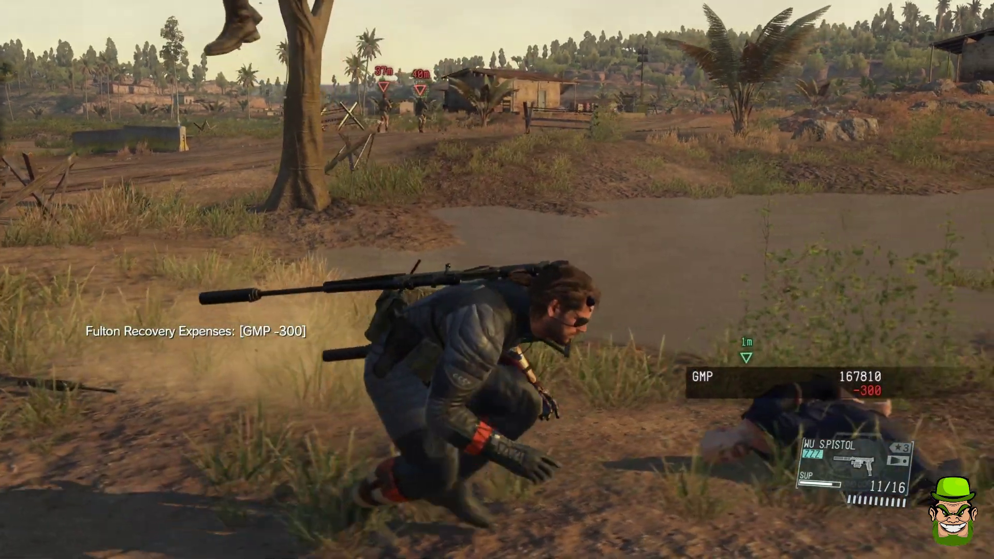
key("e")
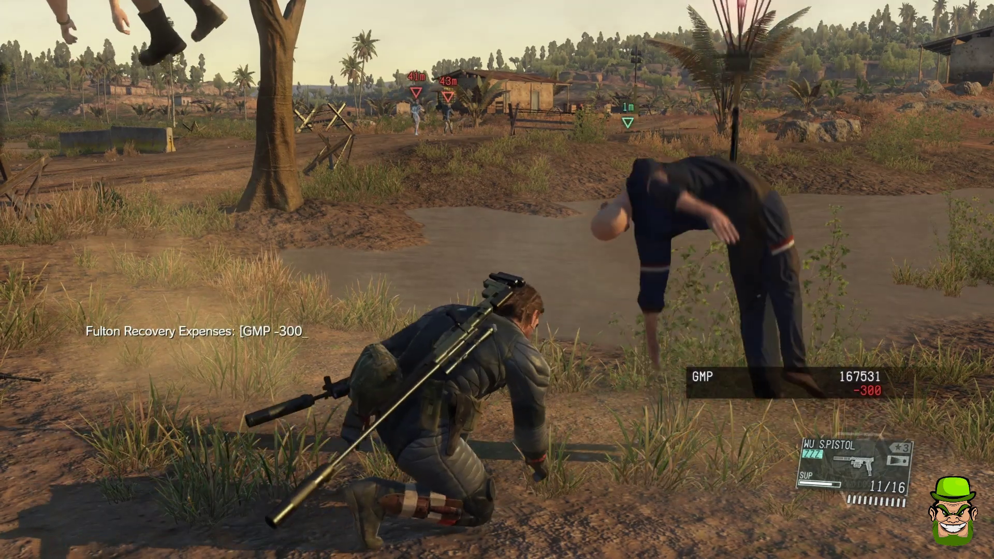
key("a")
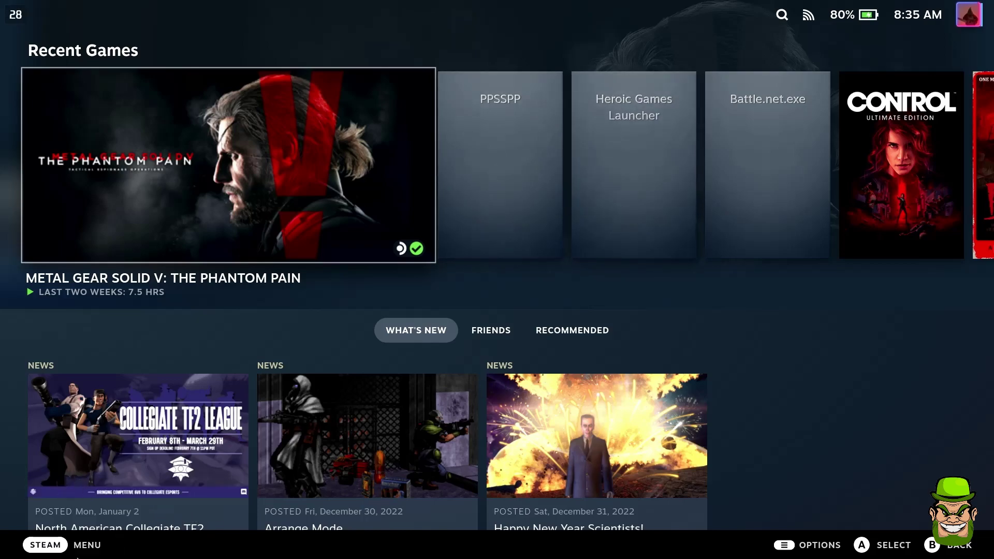
Switch the Deck to Desktop Mode via Power and open Chrome on the SnakeBite Mod Manager page
left_click(54, 541)
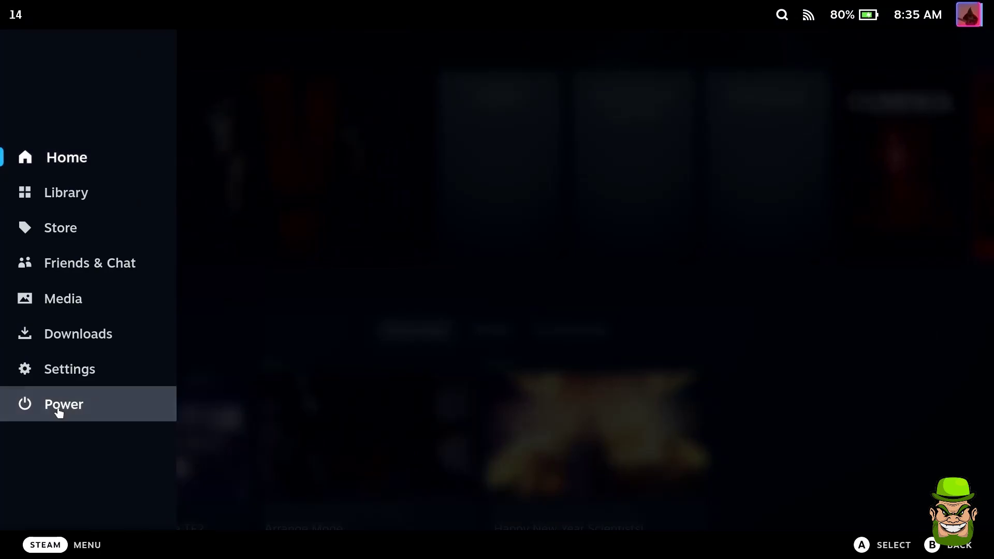
left_click(59, 412)
left_click(467, 357)
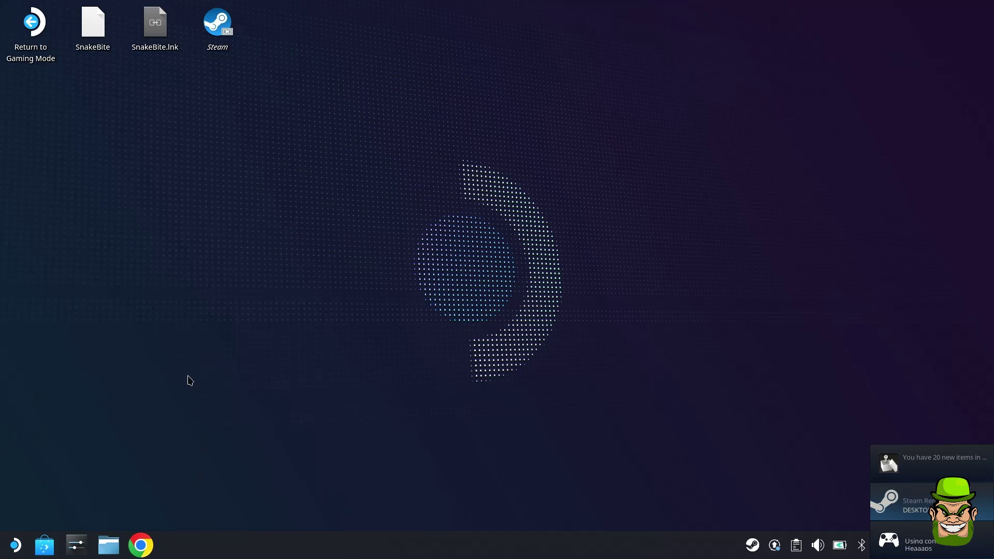
left_click(140, 545)
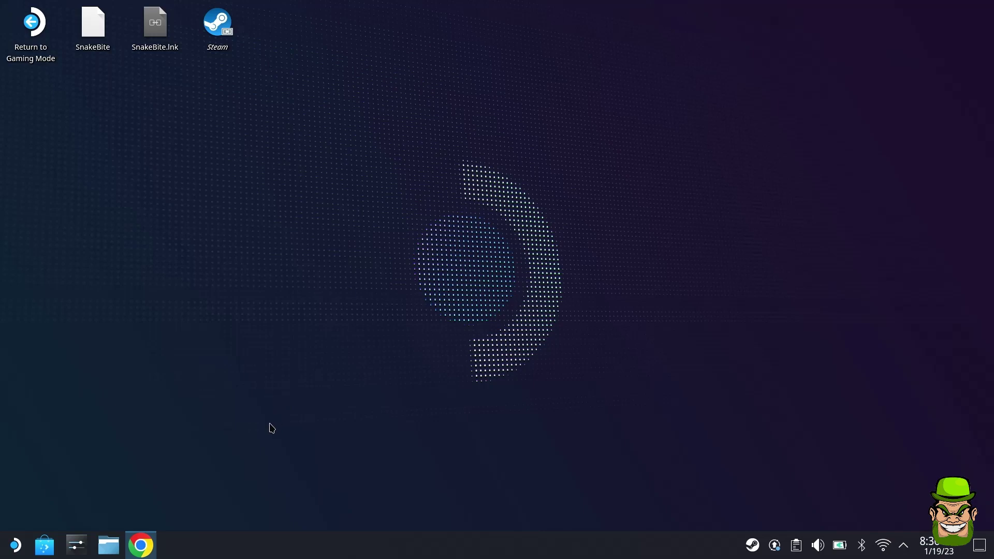
left_click(132, 544)
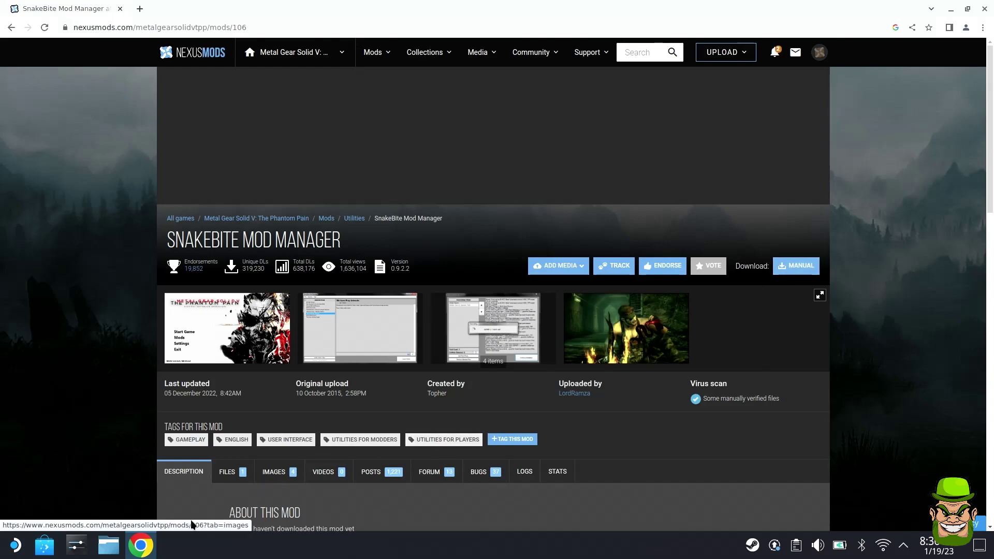
Minimise Chrome to the desktop and launch the Discover software center
key("super+d")
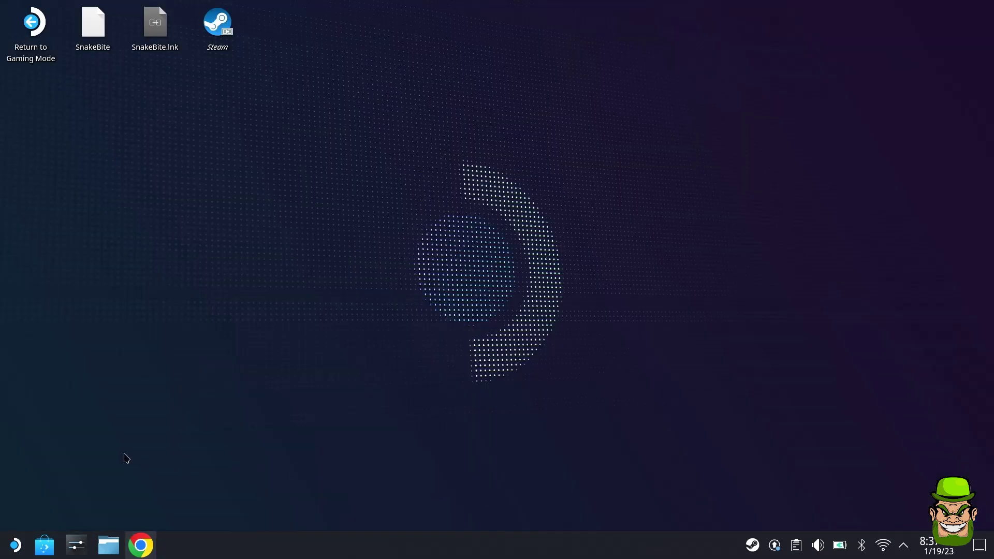
left_click(45, 546)
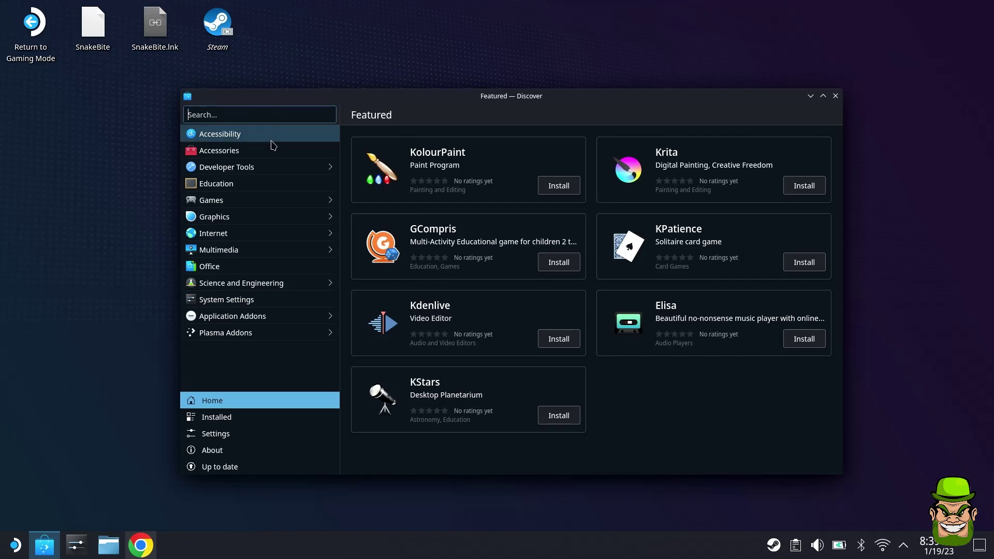
Search Discover for q4wine, then Flatseal, confirm both are installed, and close Discover
type("q4wine")
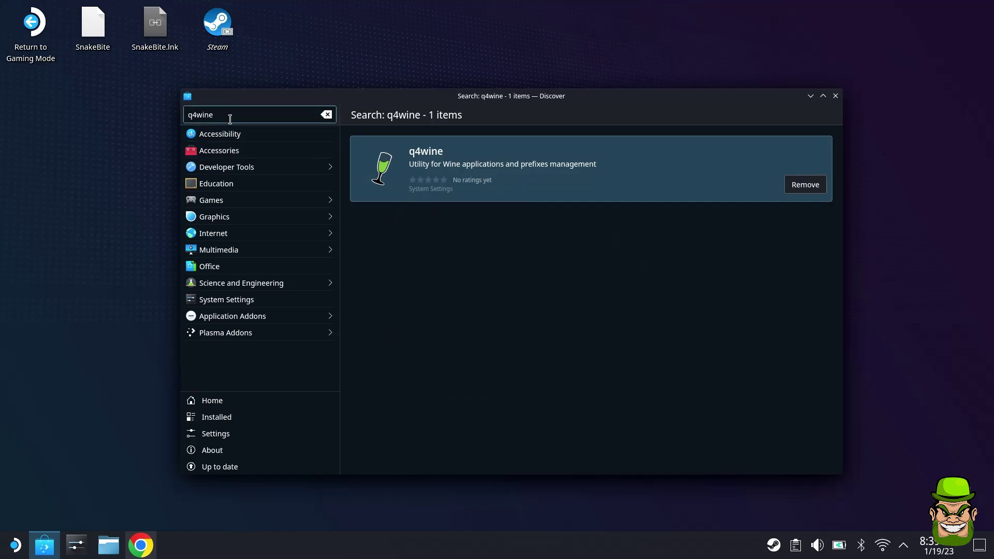
key("ctrl+a")
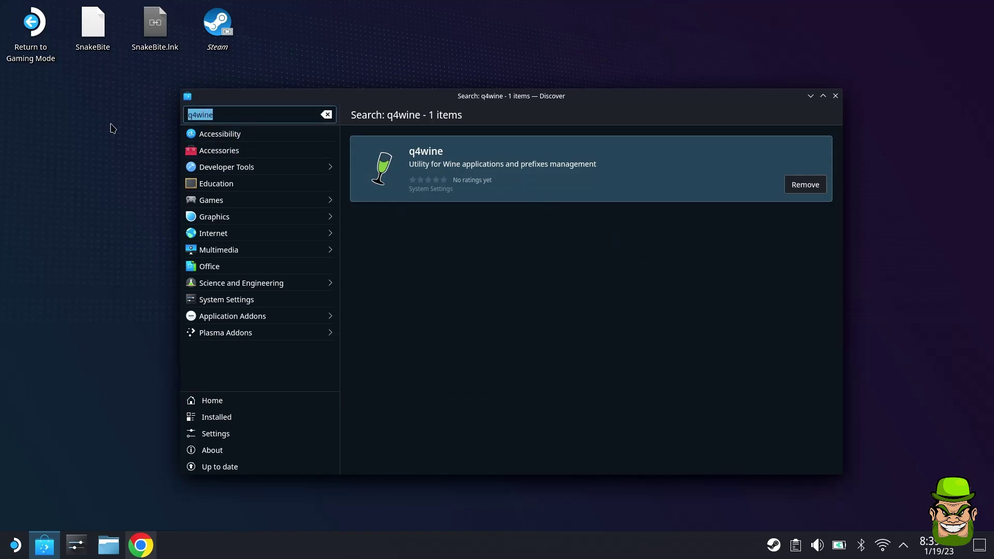
key("BackSpace")
type("flatseal")
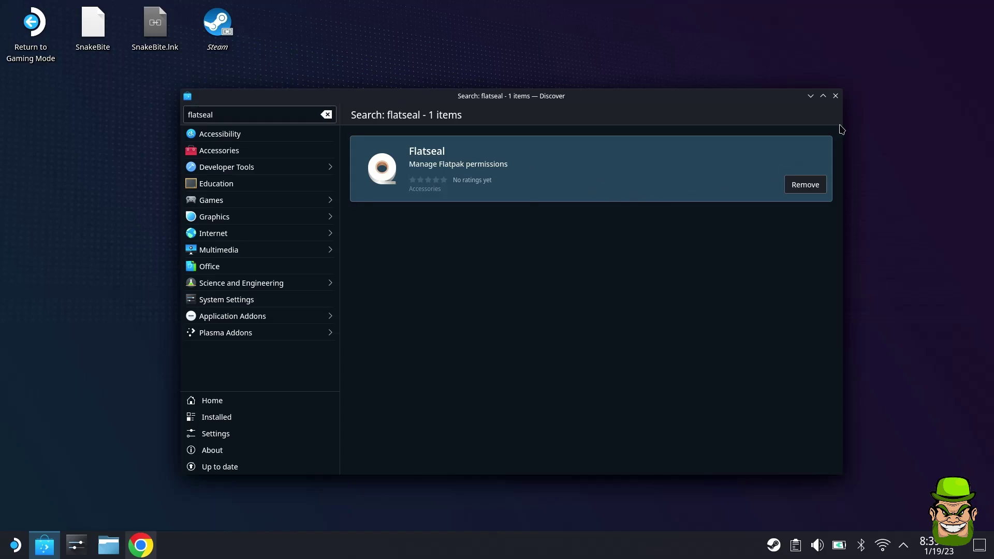
left_click(836, 96)
left_click(17, 545)
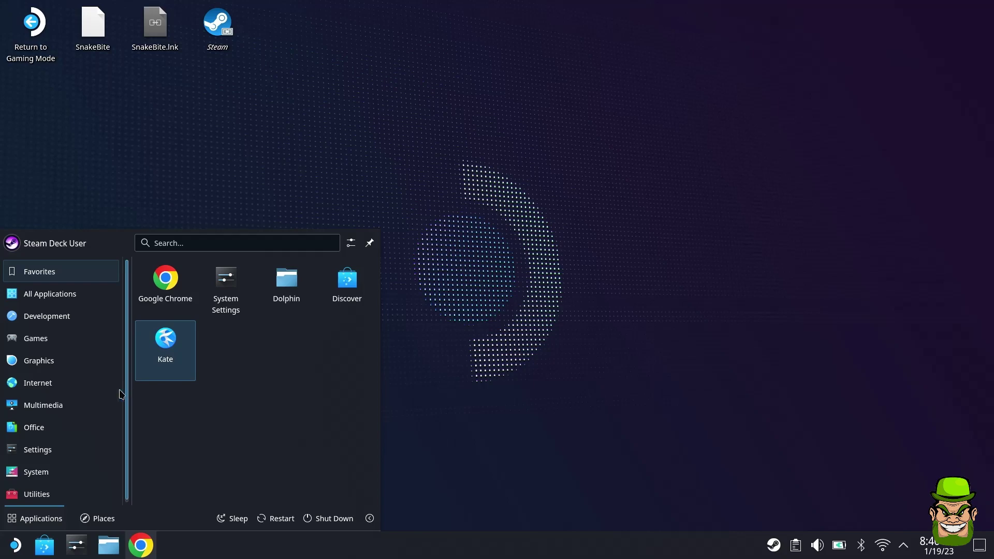
Search the launcher for 'q4' and start Q4Wine from the results
mouse_move(69, 404)
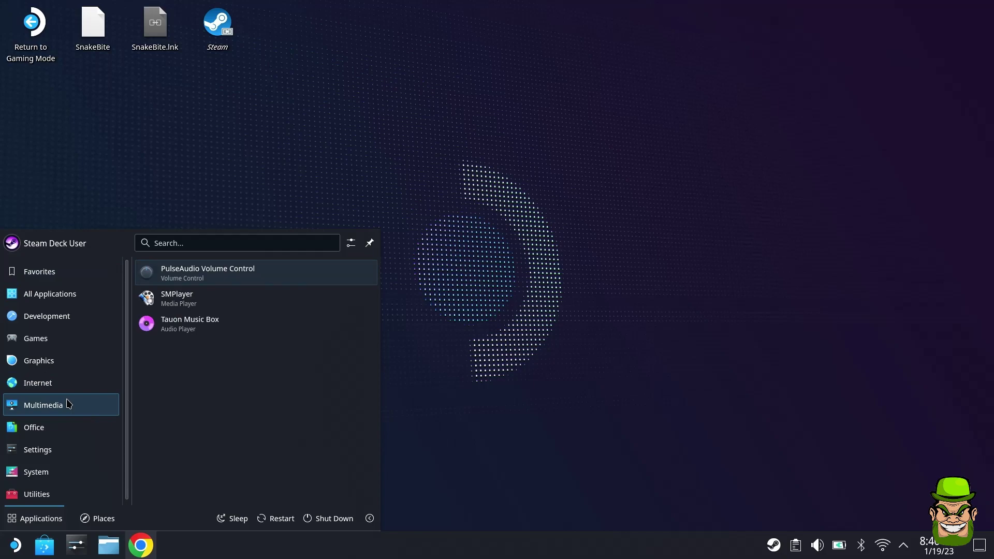
left_click(182, 242)
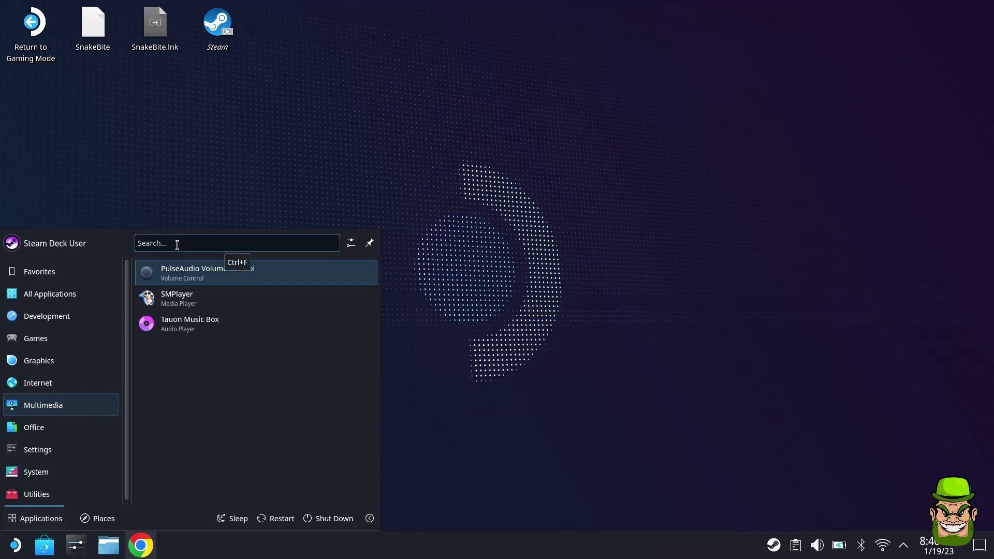
type("q4wine")
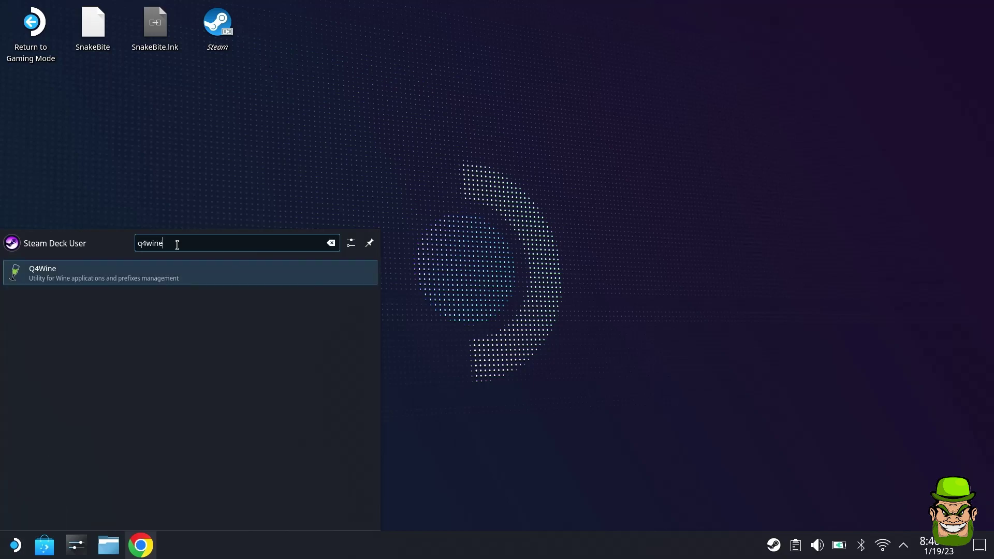
left_click(88, 280)
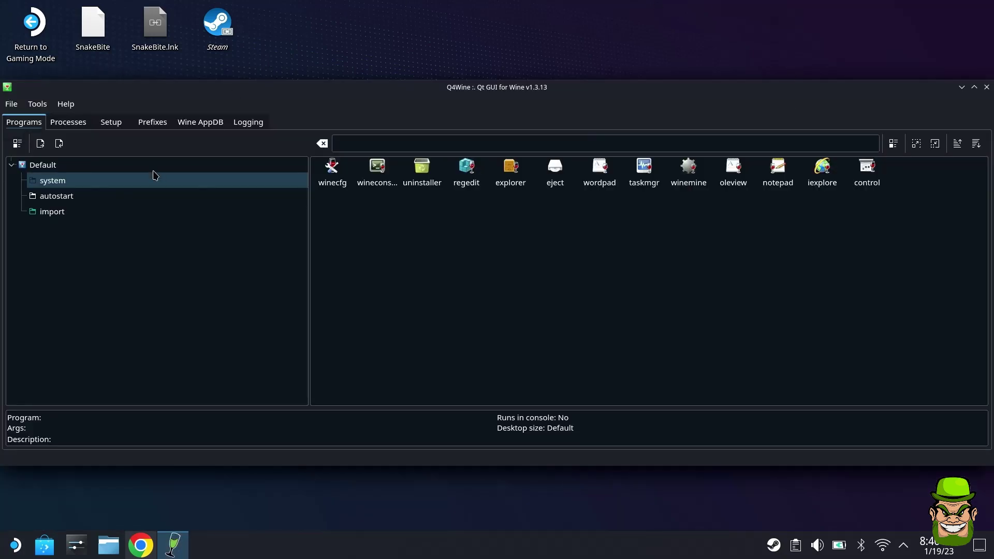
Run SnakeBite Installer.exe from the Downloads SnakeBite folder in Q4Wine's Default prefix
left_click(12, 105)
left_click(16, 123)
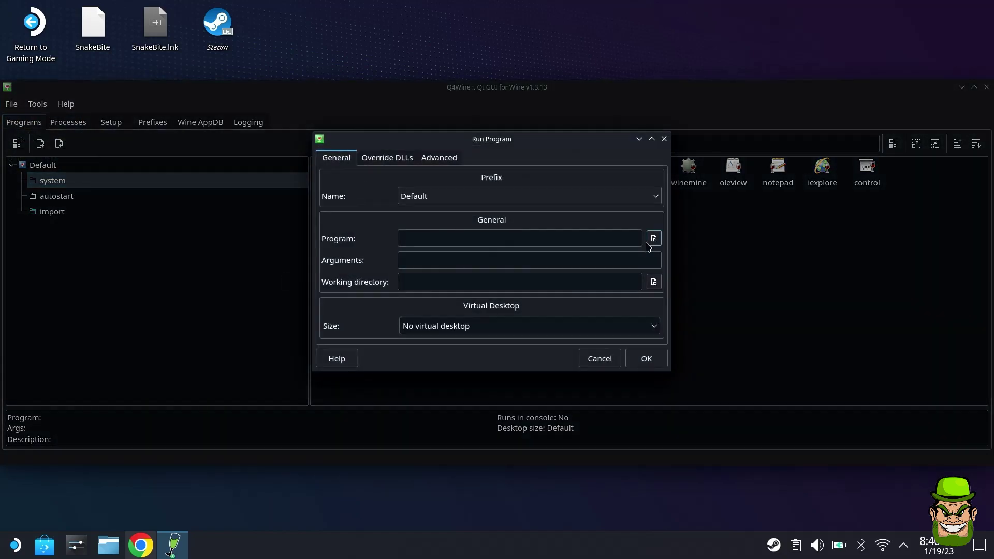
left_click(655, 242)
left_click(361, 193)
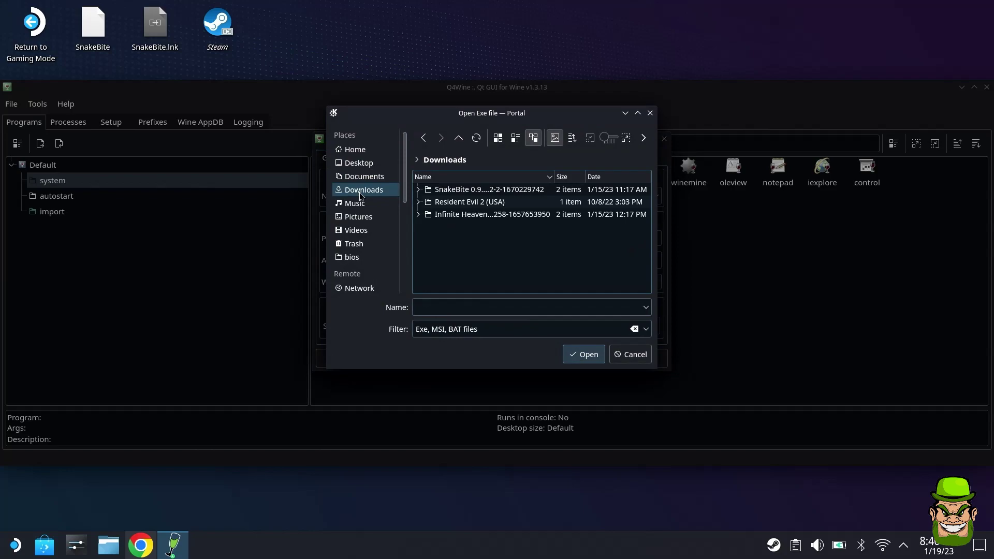
left_click(419, 190)
left_click(504, 203)
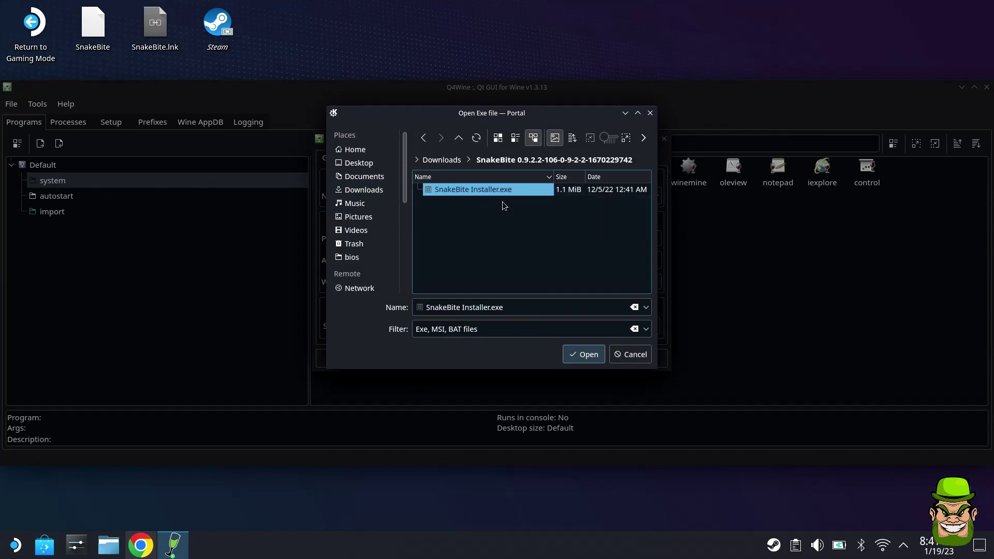
left_click(589, 356)
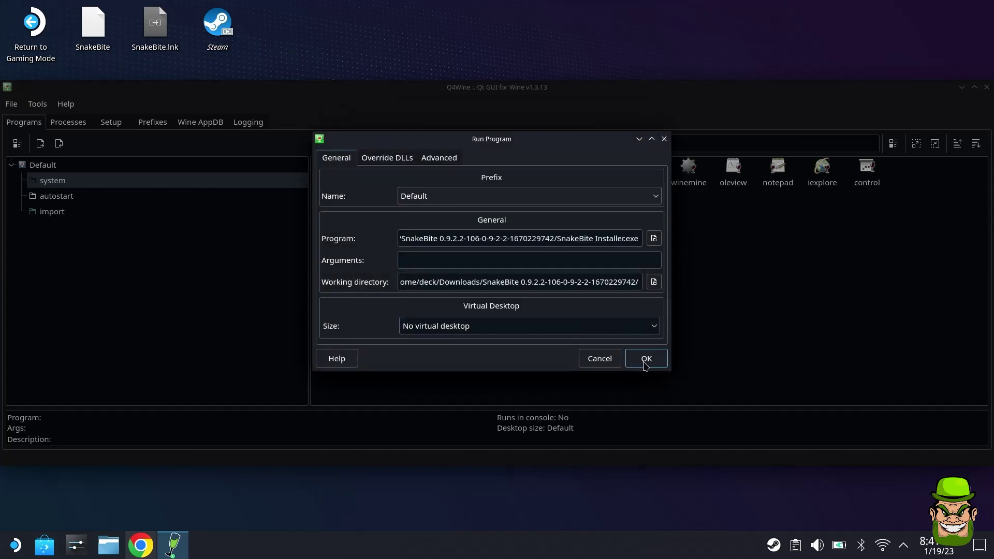
left_click(645, 362)
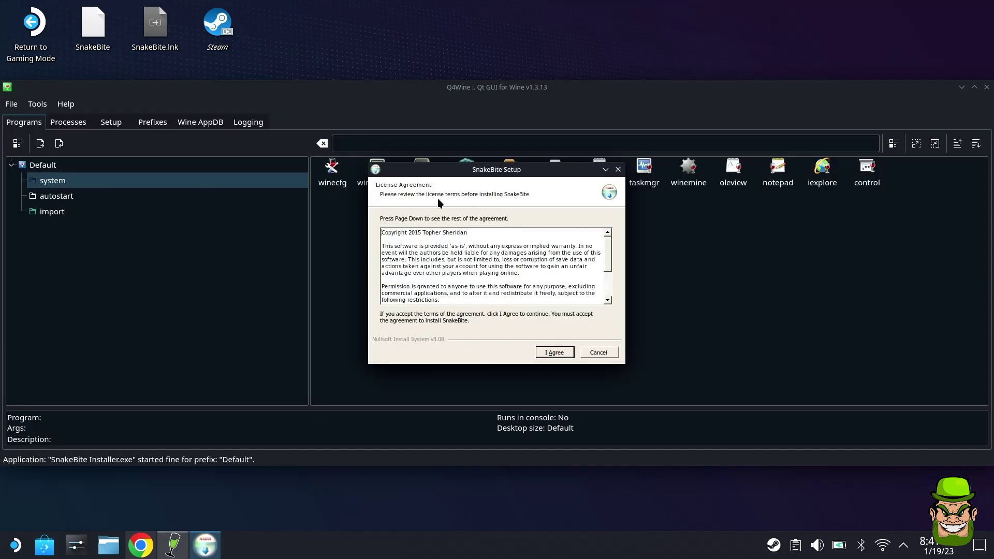
Accept the license, keep the SnakeBite component and the default install folder
left_click_drag(458, 172, 390, 270)
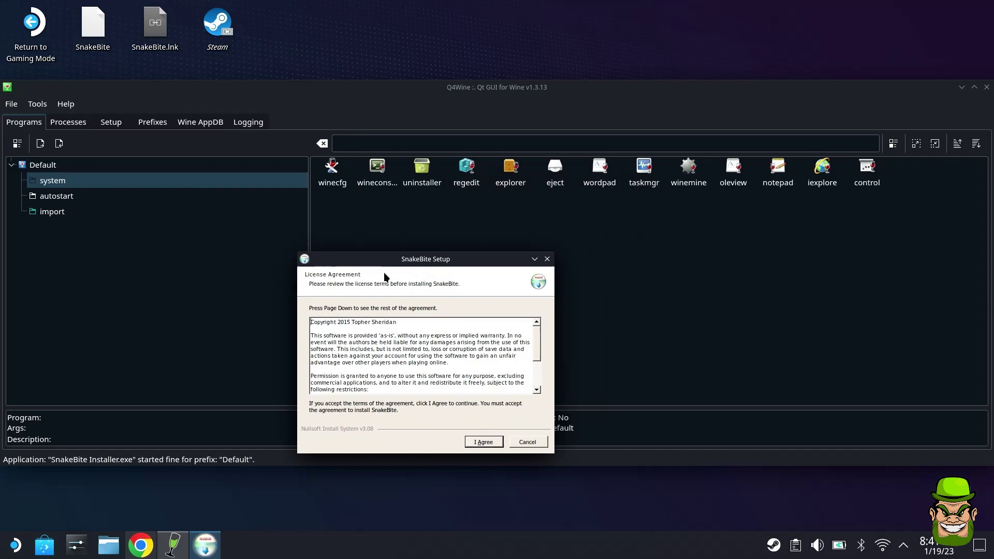
left_click(483, 441)
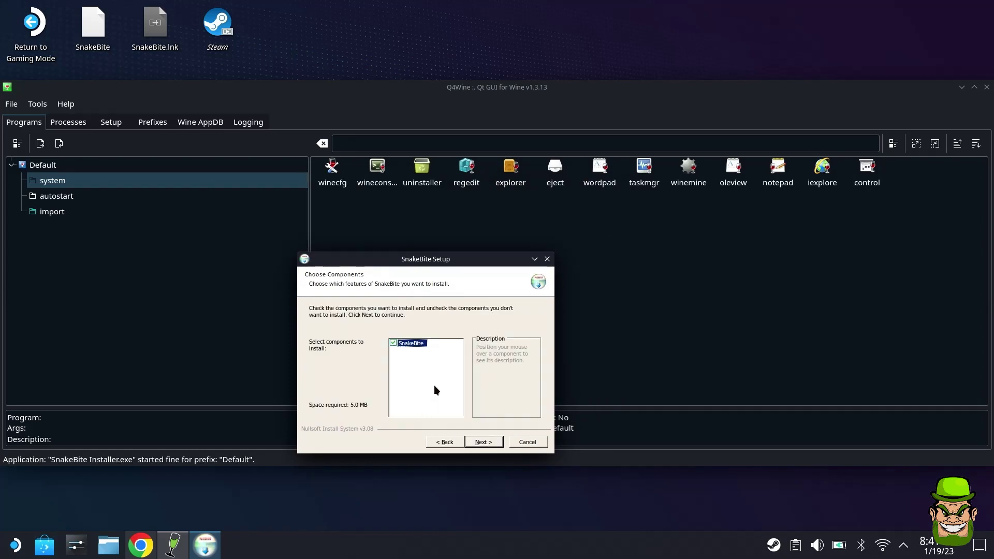
left_click(484, 442)
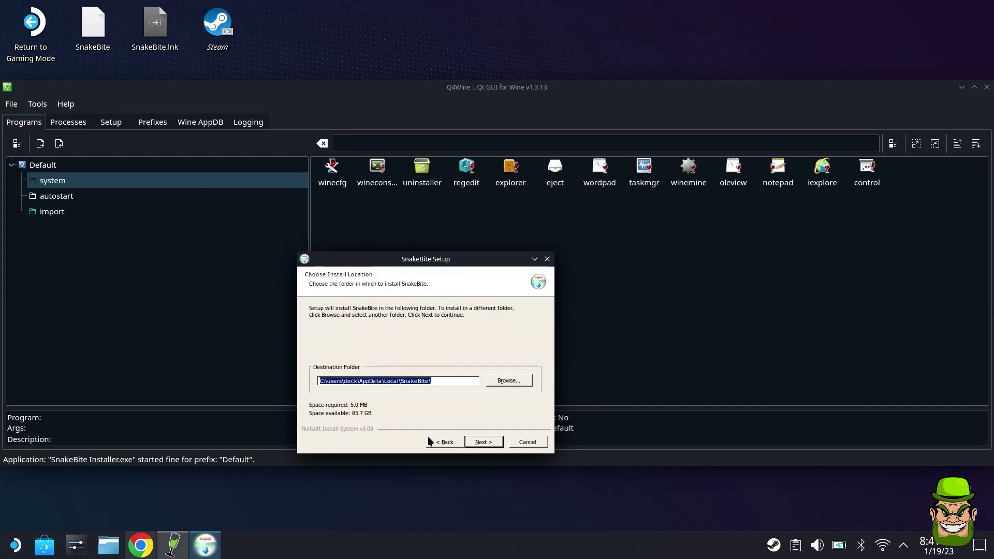
left_click(481, 443)
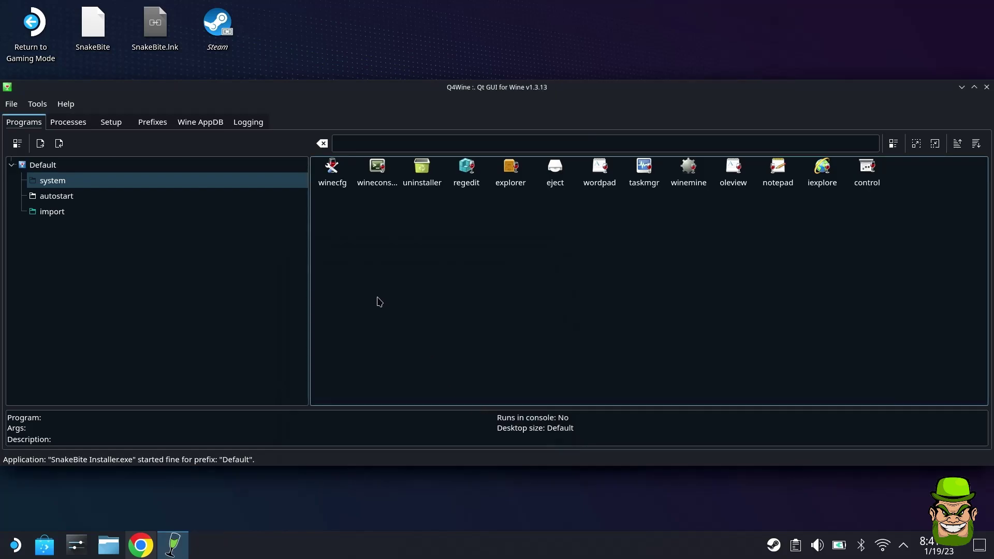
Close Q4Wine, leaving the SnakeBite.lnk shortcut on the desktop, and open the application launcher
left_click(961, 87)
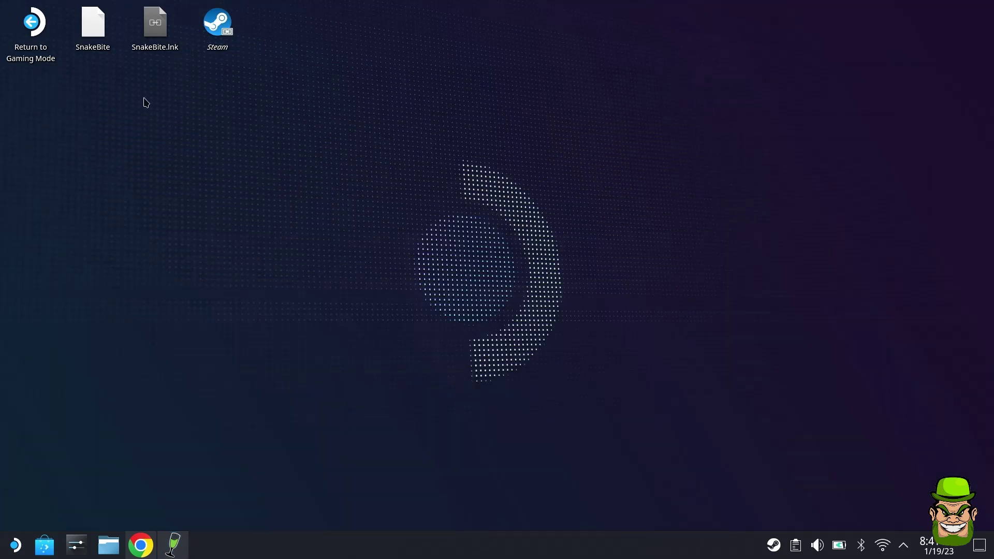
left_click(179, 48)
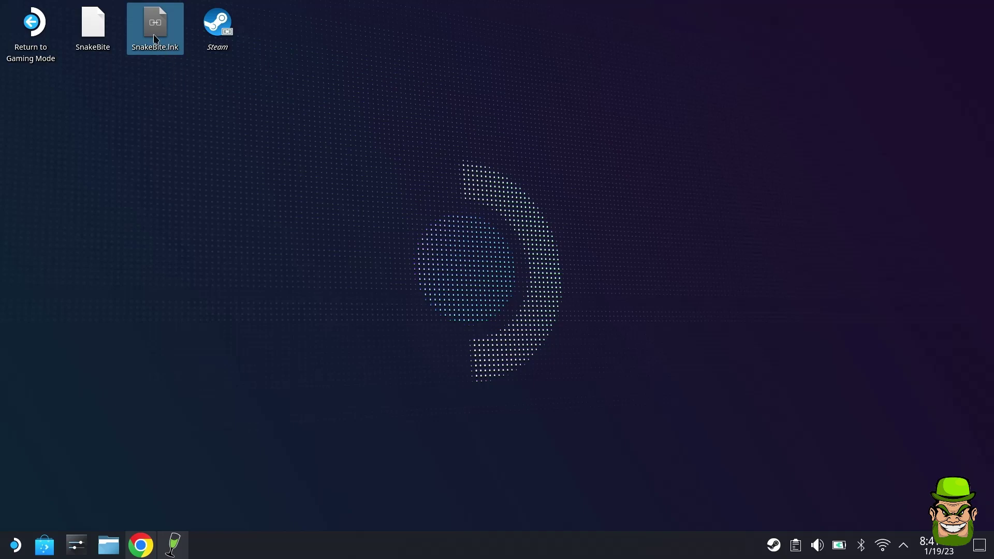
left_click(173, 545)
left_click(986, 87)
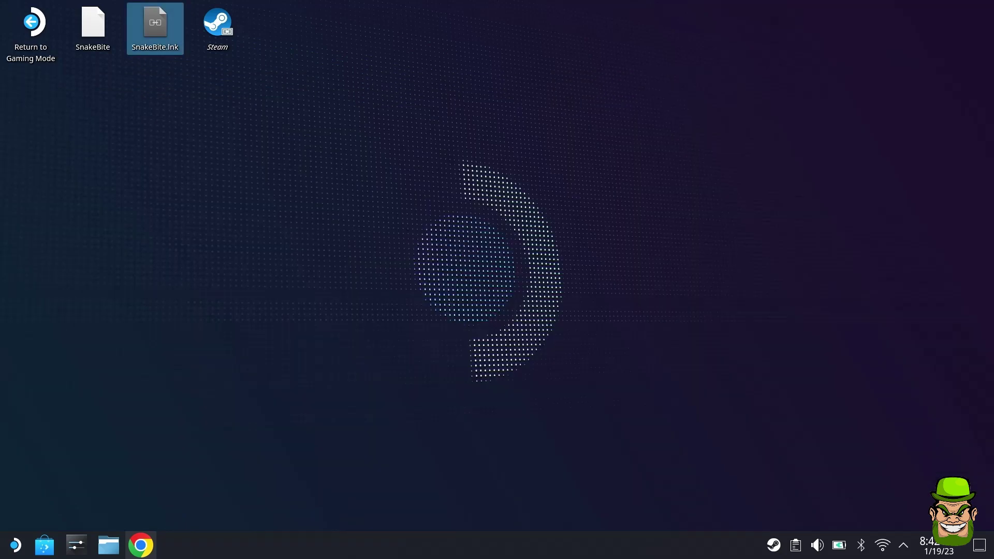
left_click(20, 550)
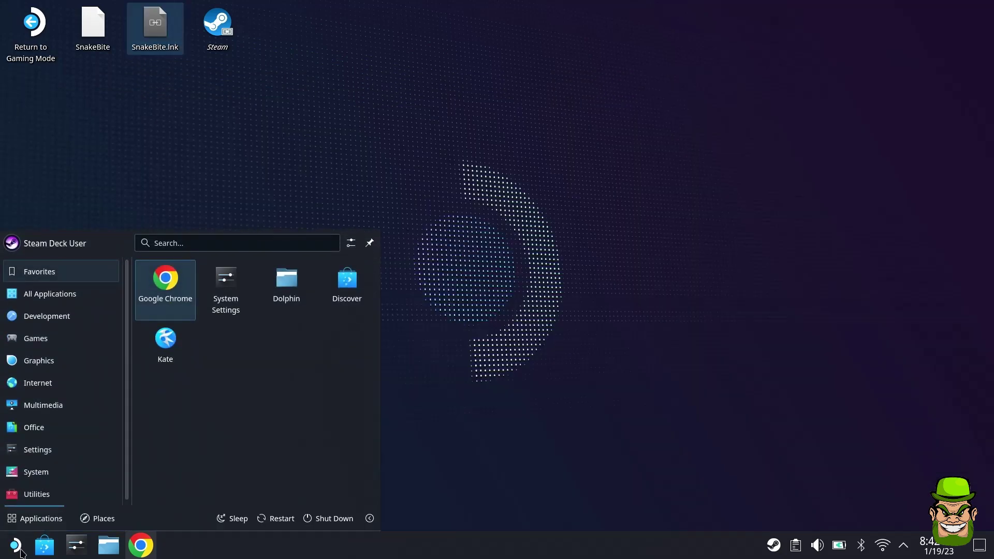
Launch Flatseal from a 'flatseal' search and select the q4wine app
type("flatseal")
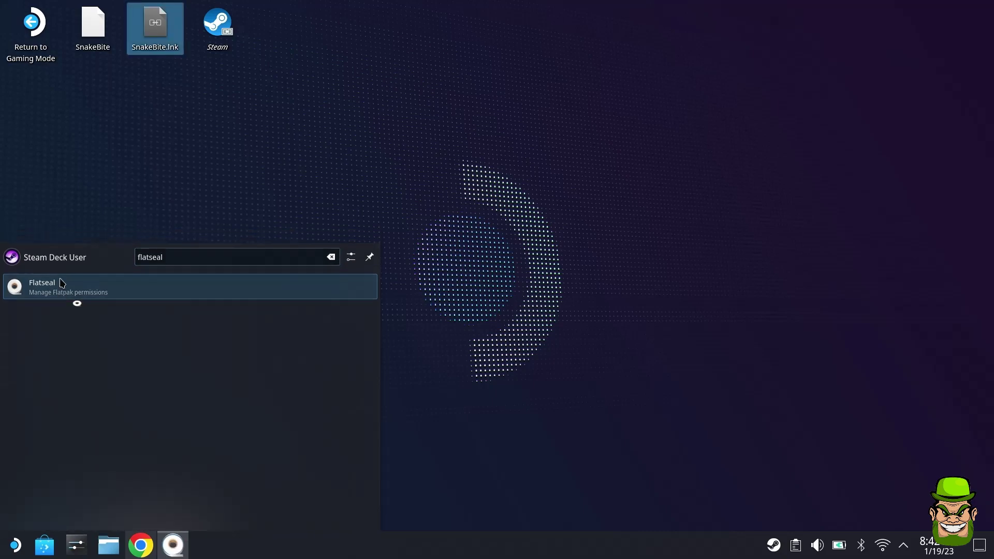
key("Return")
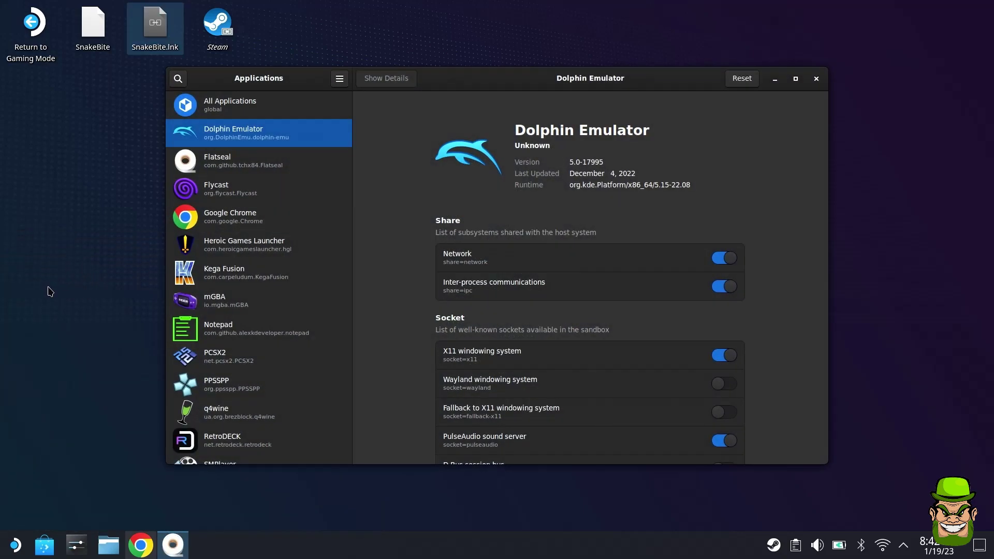
scroll(304, 267, "down", 5)
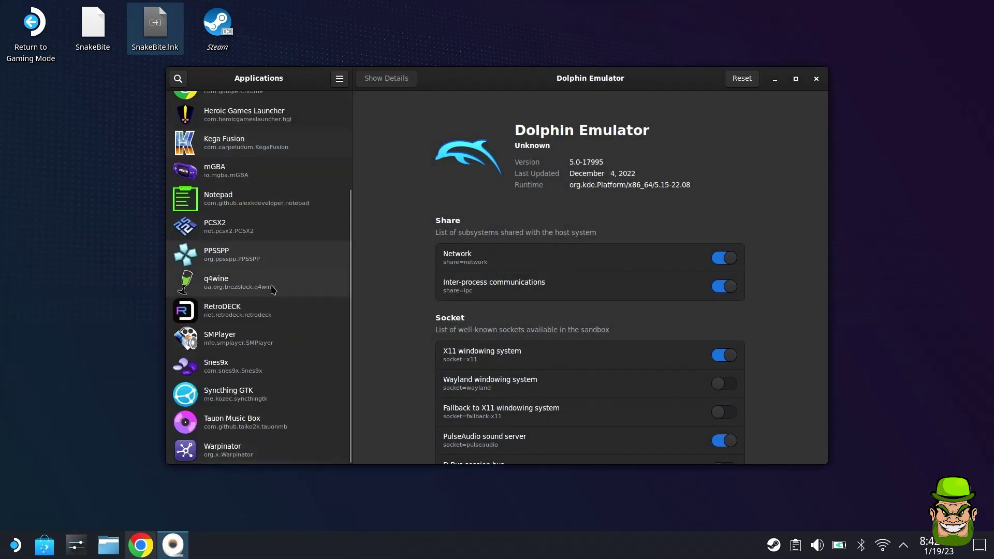
left_click(220, 283)
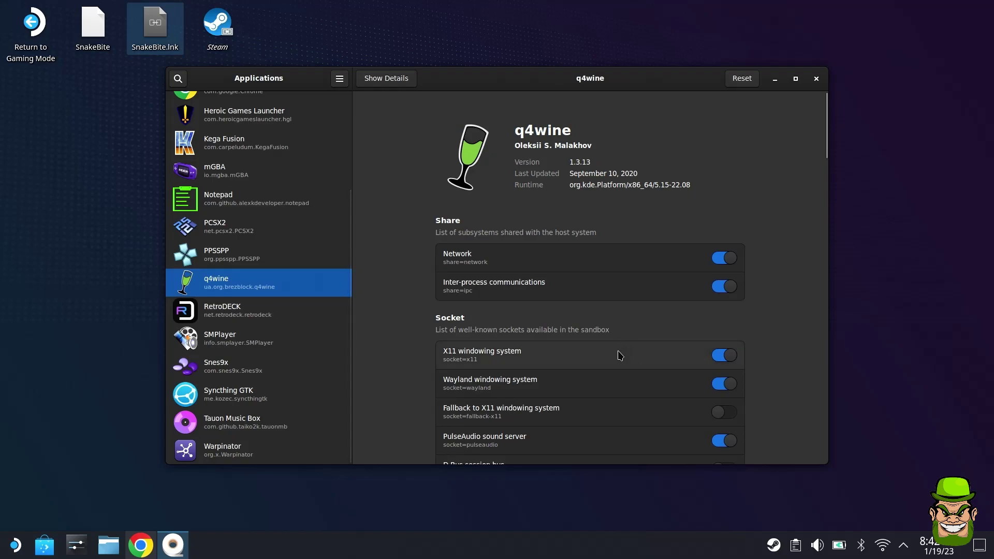
Turn on q4wine's all system files, system libraries, system configurations and user files access
scroll(616, 383, "down", 5)
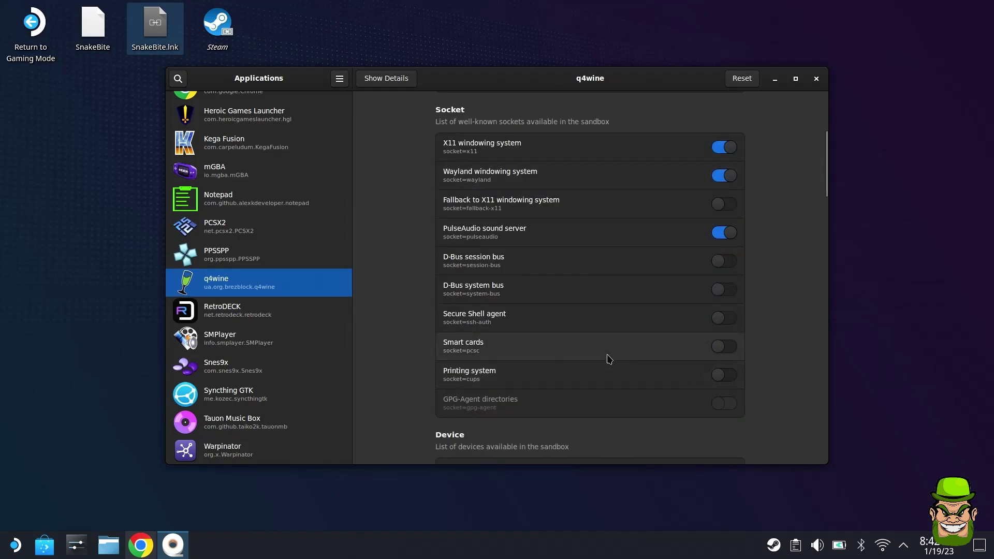
scroll(579, 358, "down", 5)
scroll(577, 293, "down", 9)
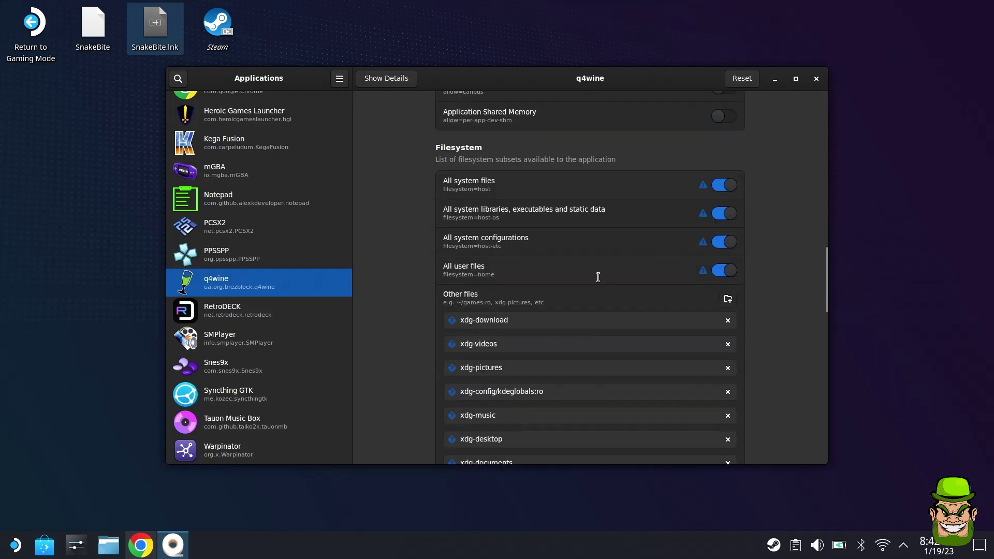
left_click(723, 226)
left_click(723, 255)
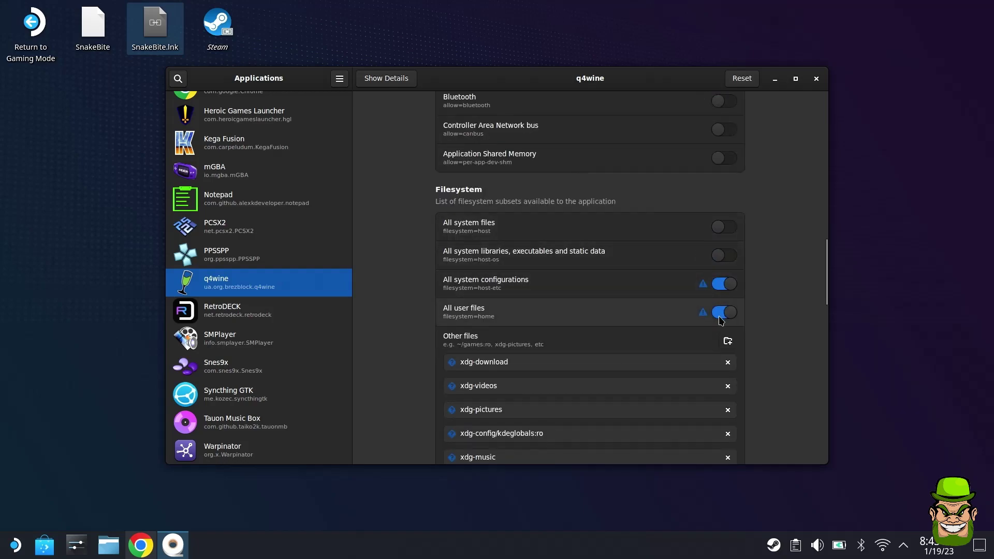
left_click(724, 312)
left_click(724, 284)
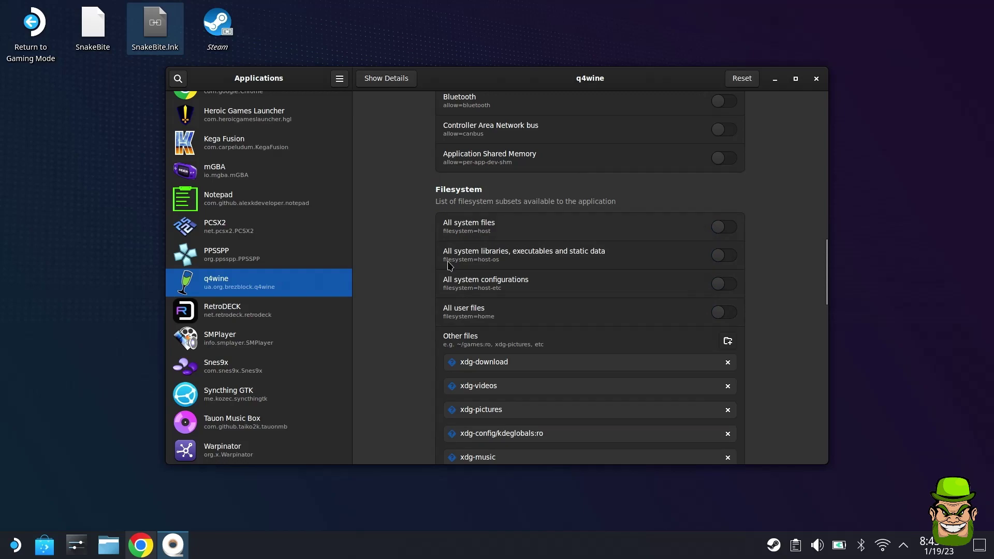
left_click(723, 227)
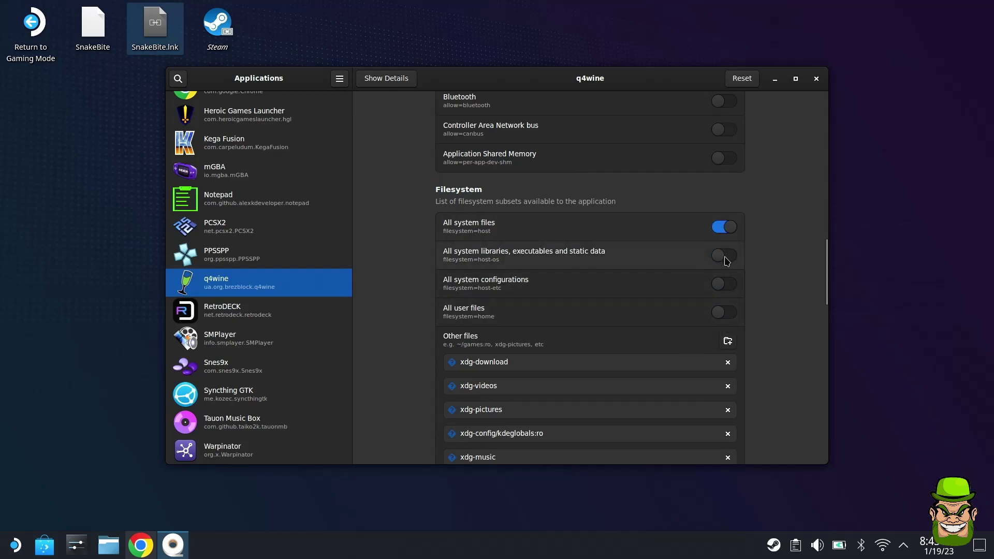
left_click(724, 255)
left_click(724, 290)
left_click(723, 312)
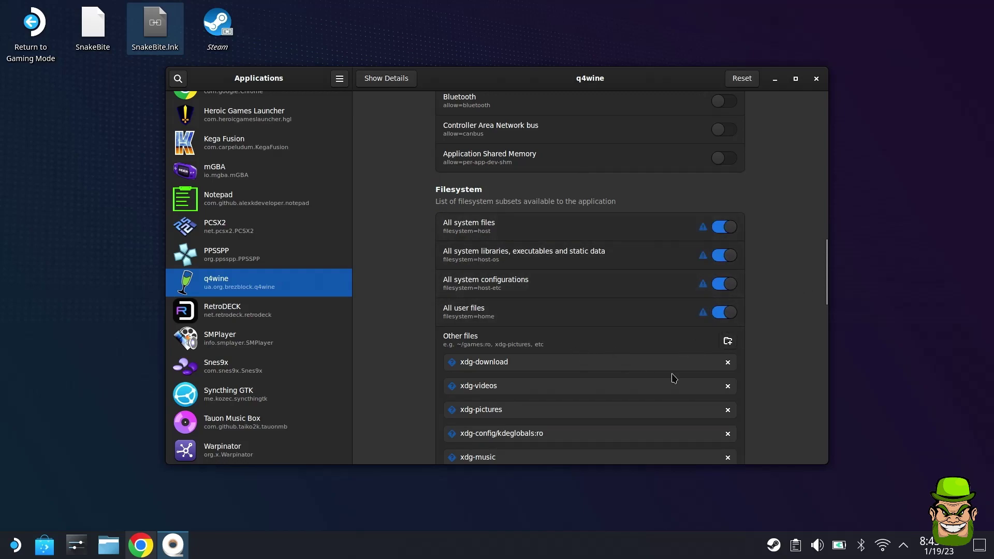
Scroll through the remaining permissions and close Flatseal
scroll(725, 367, "down", 10)
scroll(778, 357, "down", 5)
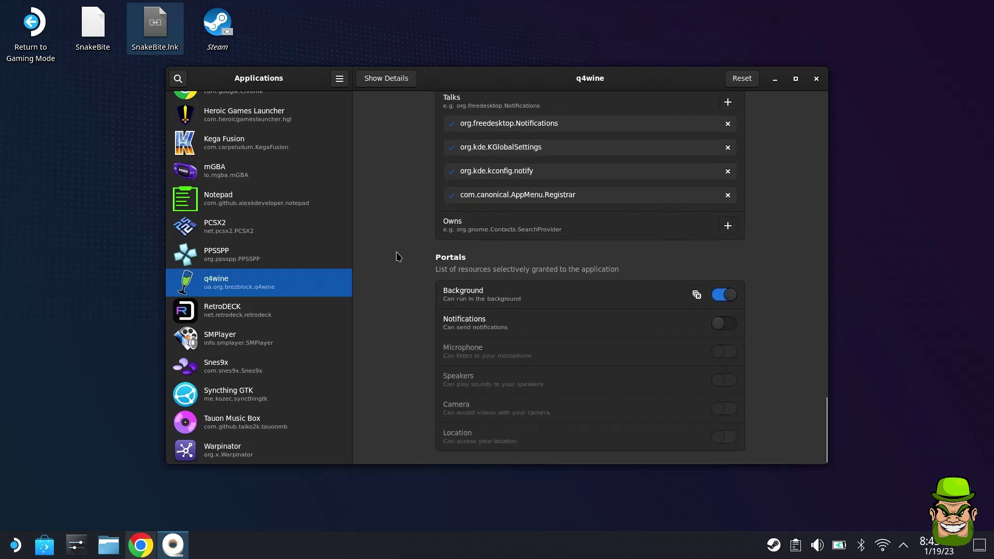
left_click(817, 81)
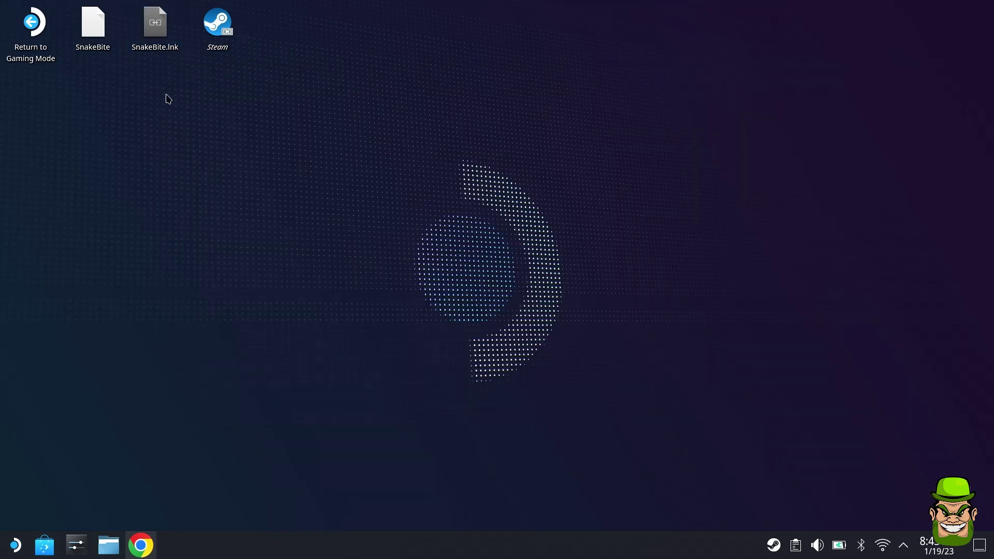
Relaunch Q4Wine from a 'q4' launcher search and open its Run Program dialog
left_click(152, 49)
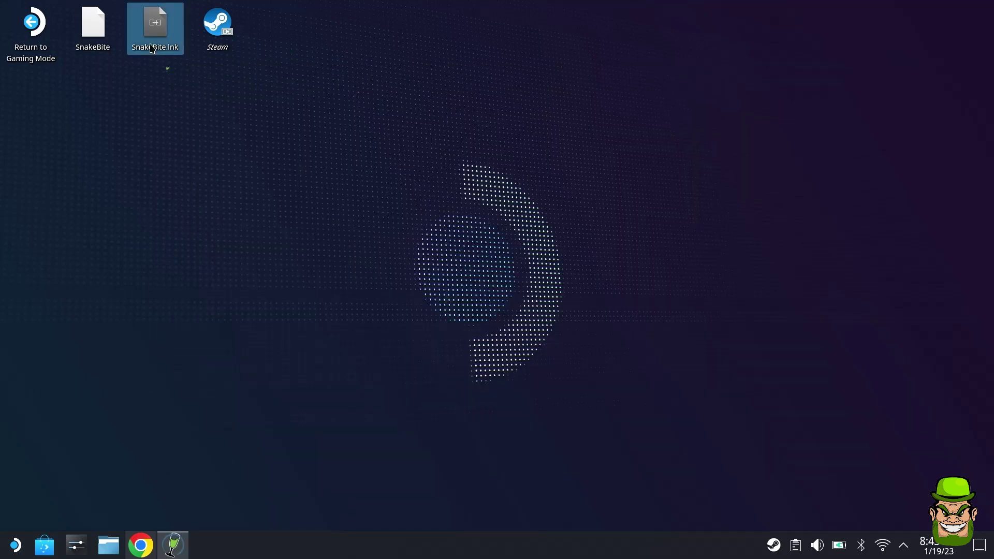
left_click(14, 552)
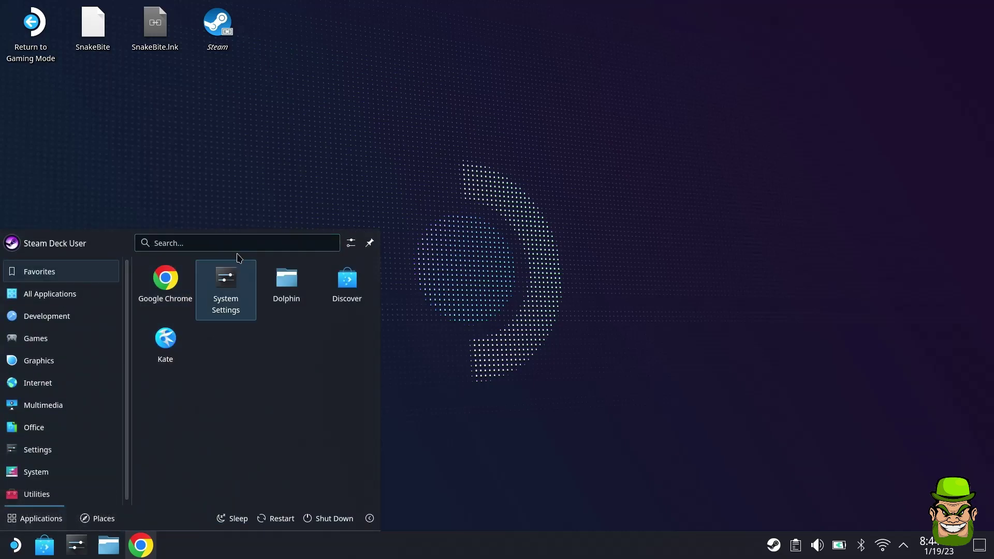
type("q4wine")
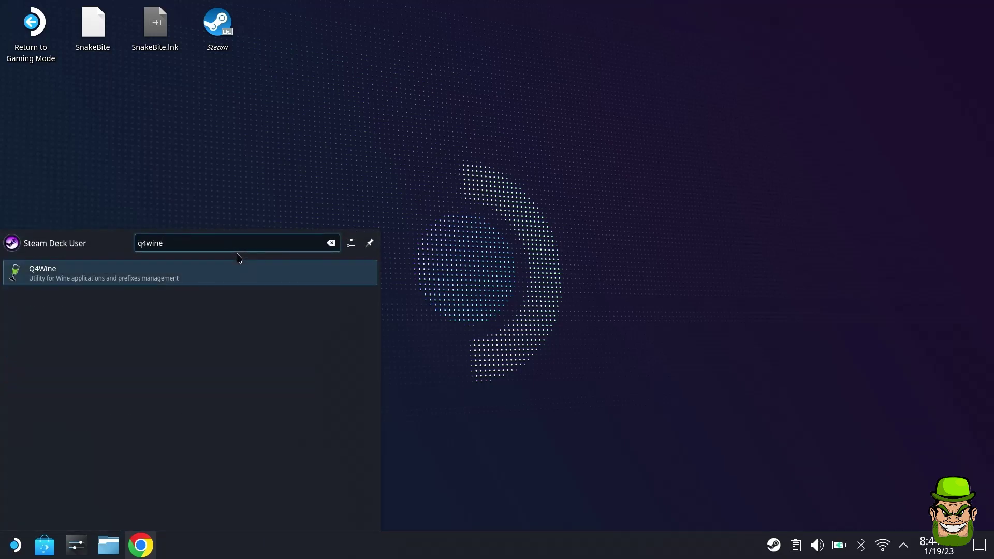
left_click(155, 279)
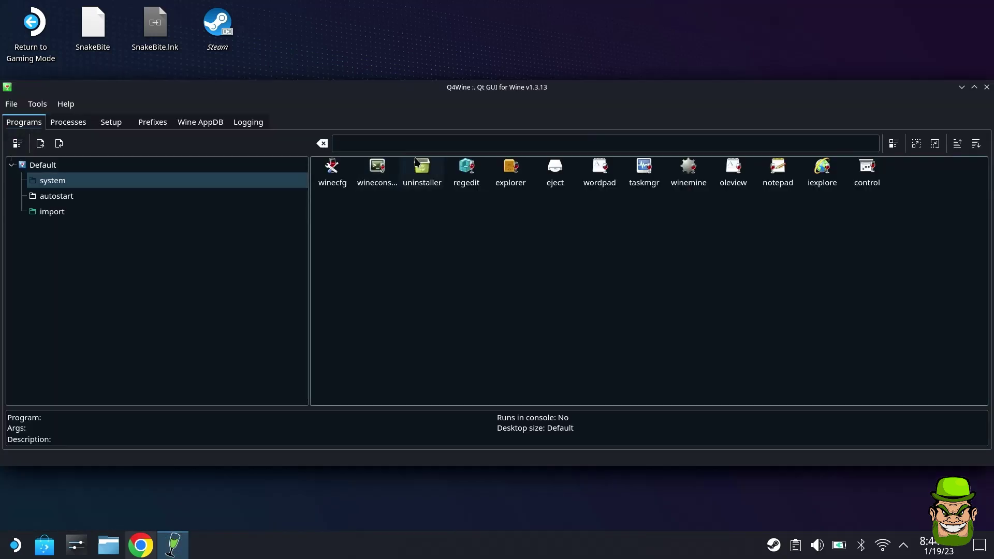
left_click(10, 105)
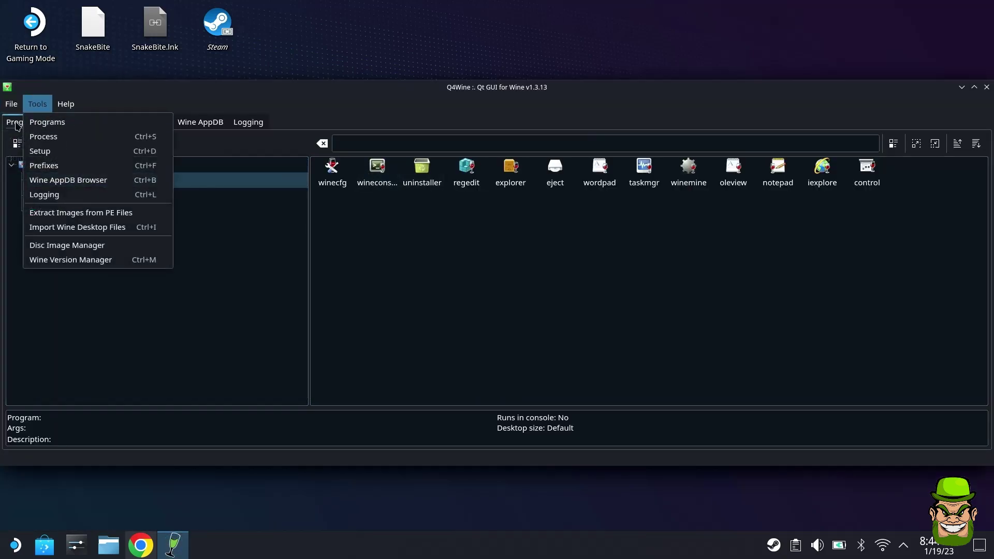
left_click(17, 122)
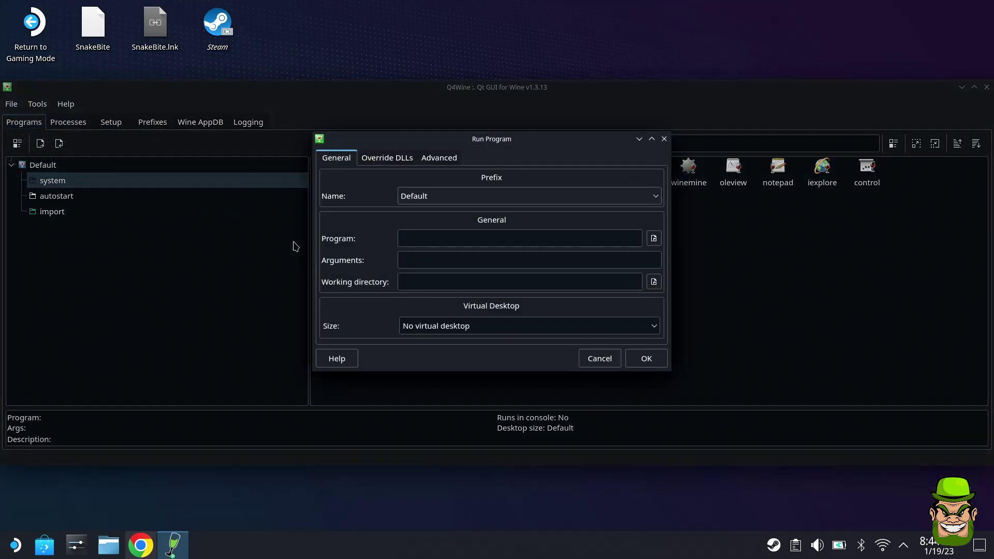
Browse for the program and navigate to the home > deck > Desktop folder
left_click(653, 238)
left_click(355, 162)
scroll(374, 280, "down", 3)
left_click(372, 280)
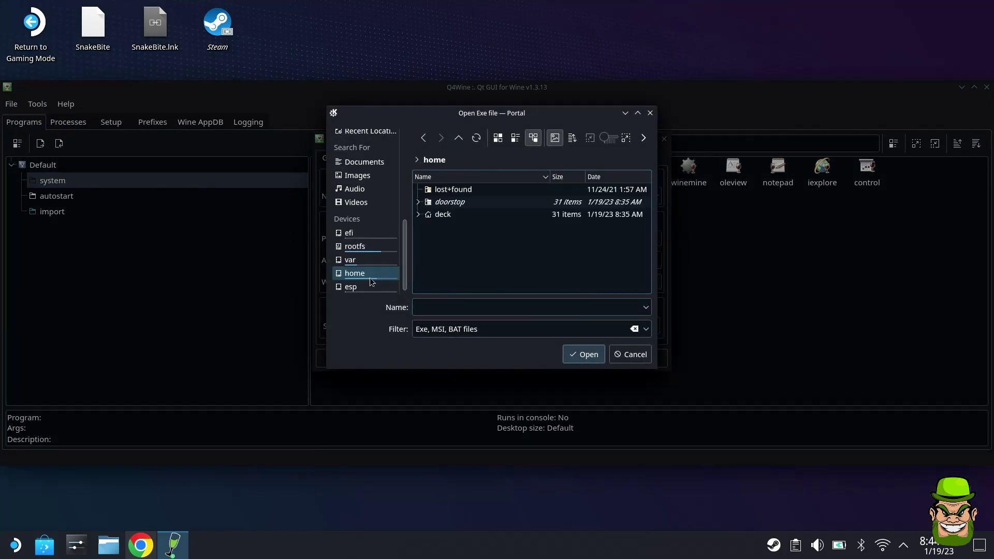
double_click(437, 214)
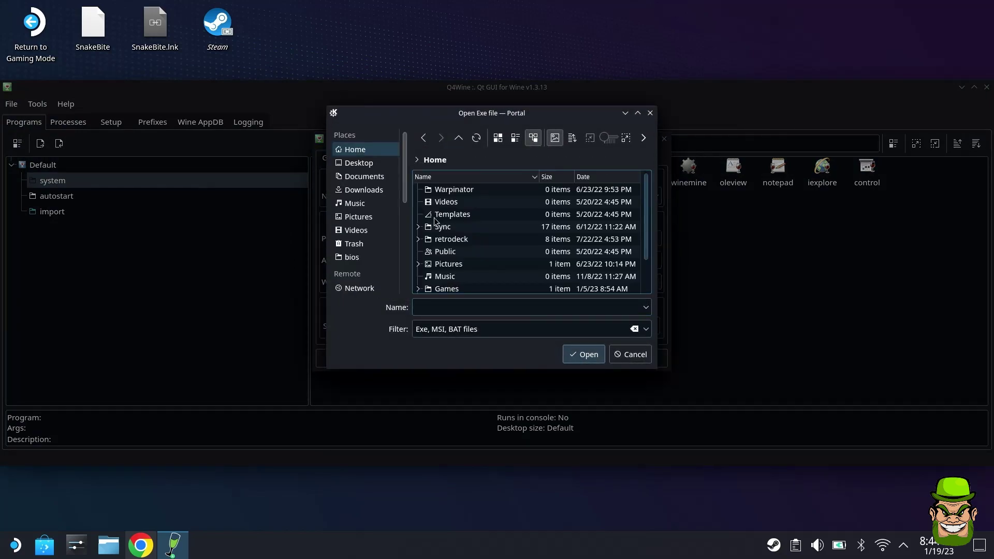
scroll(480, 267, "down", 1)
double_click(439, 288)
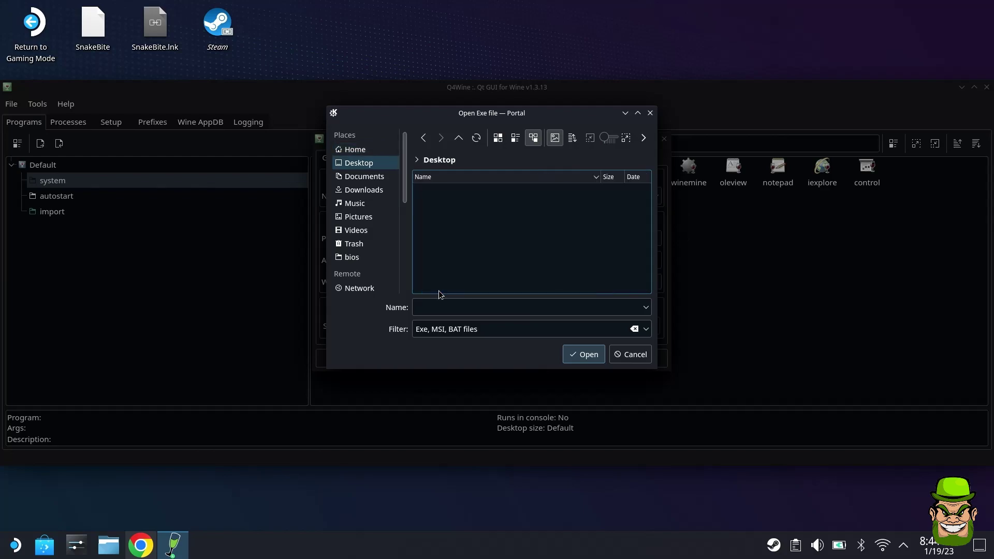
Show all files, pick SnakeBite.lnk and run it in the Default prefix
left_click(648, 329)
left_click(430, 404)
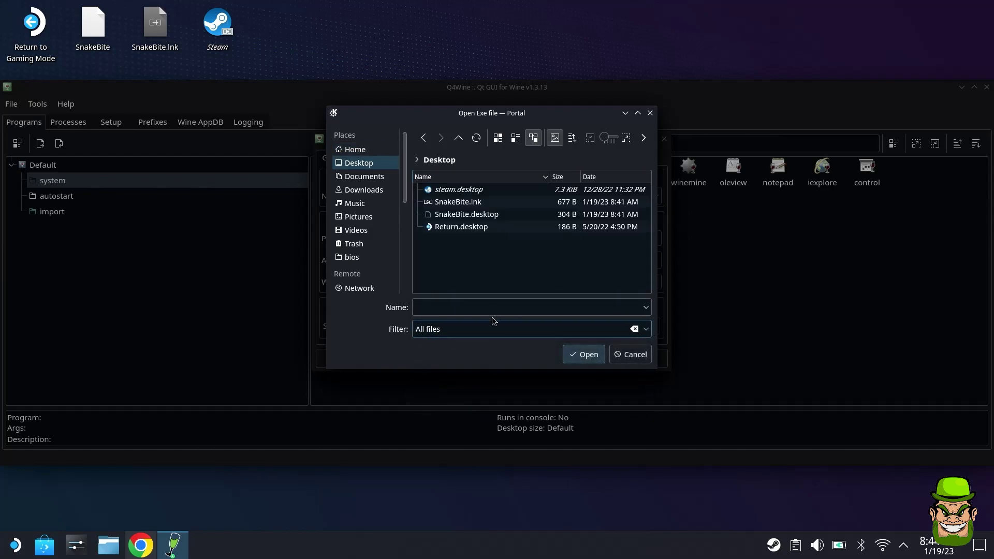
left_click(462, 203)
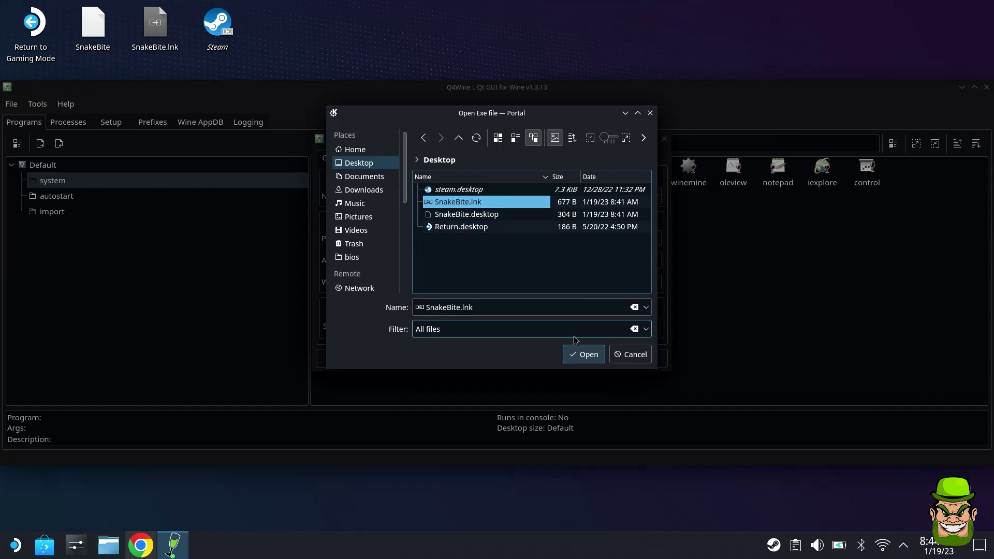
left_click(583, 357)
left_click(647, 359)
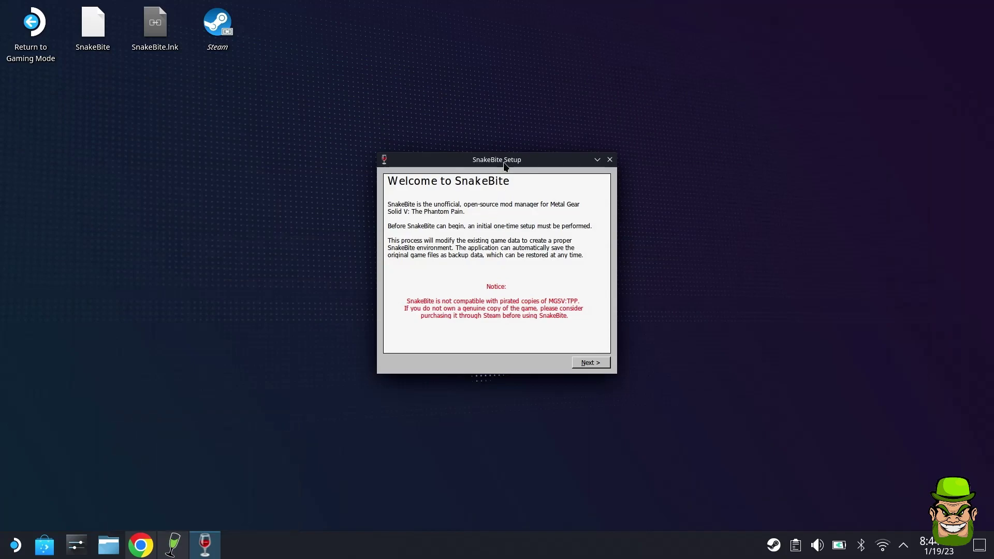
mouse_move(526, 161)
left_mouse_down()
mouse_move(418, 165)
mouse_move(453, 210)
mouse_move(542, 151)
left_mouse_up()
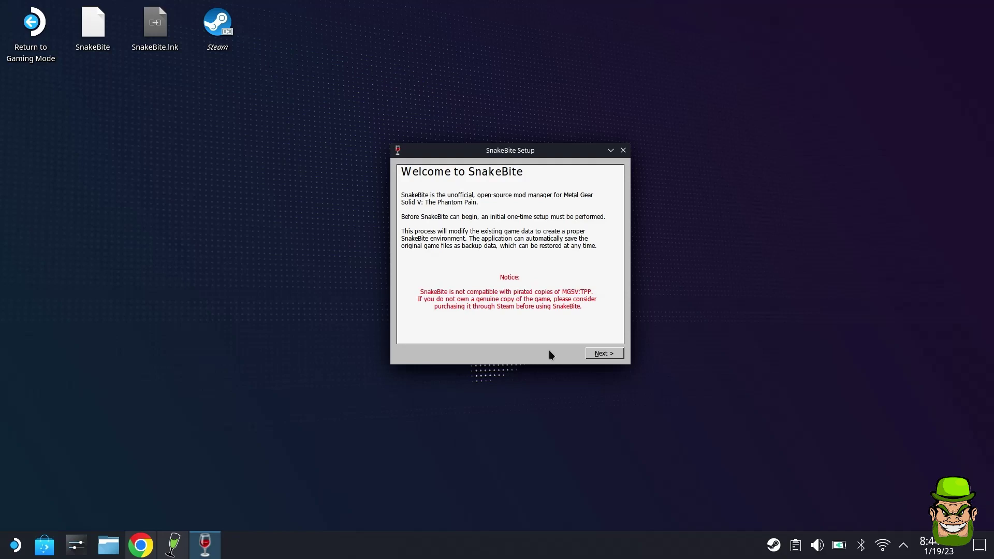
Advance SnakeBite Setup from the Welcome page to the Find Metal Gear Solid V page
left_click(601, 354)
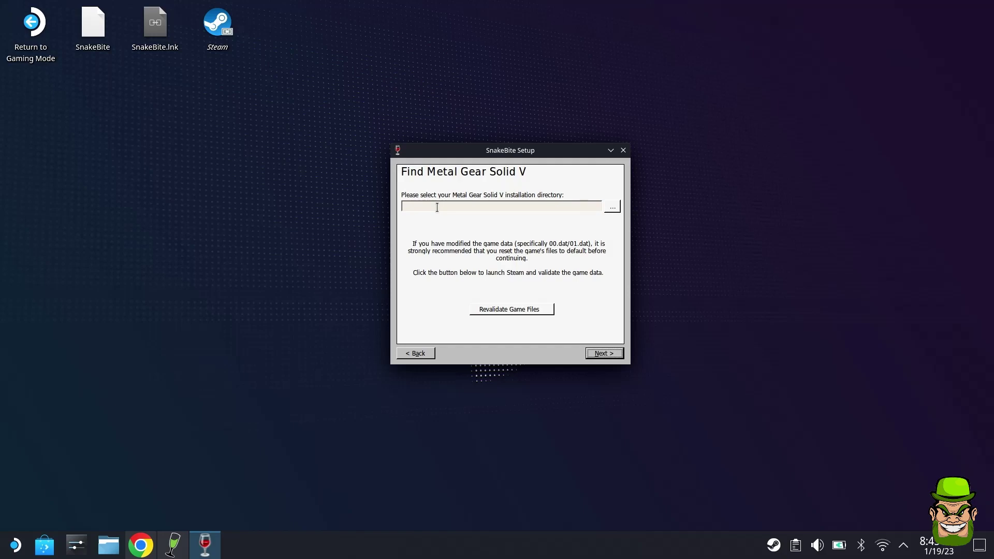
left_click_drag(486, 152, 453, 183)
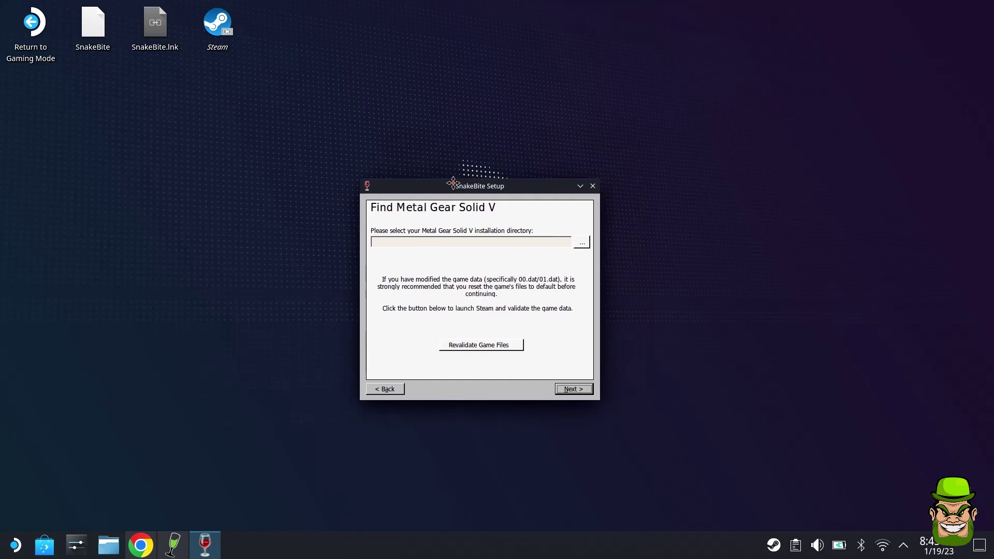
Open the game-location browser and navigate from My Computer > Z: into home/deck/.steam
left_click(582, 243)
left_click(377, 235)
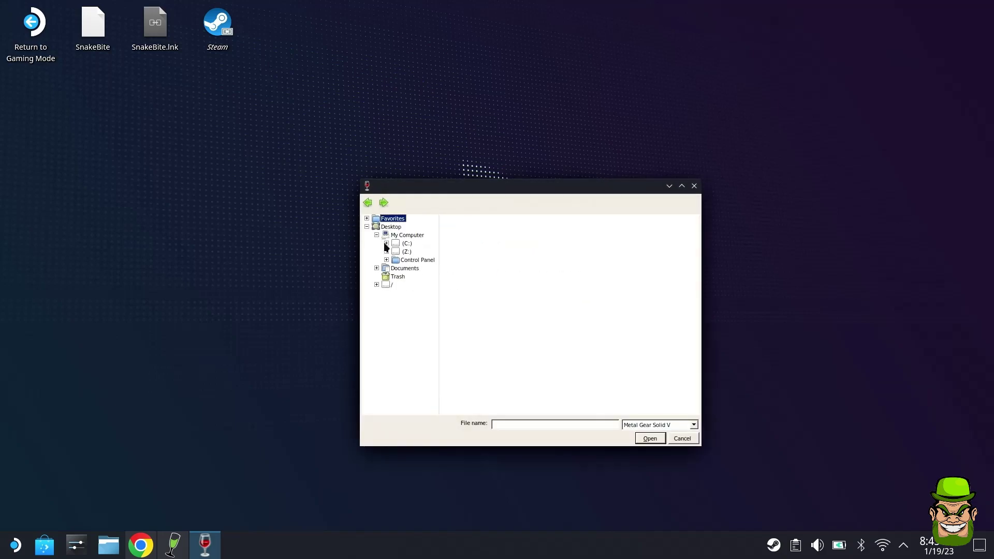
left_click(386, 251)
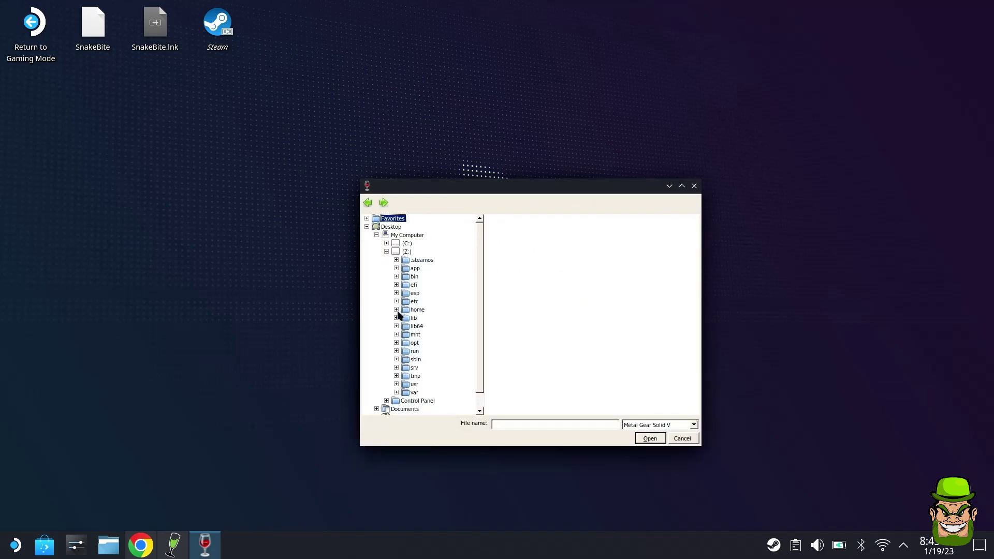
left_click(415, 311)
left_click(498, 229)
double_click(498, 229)
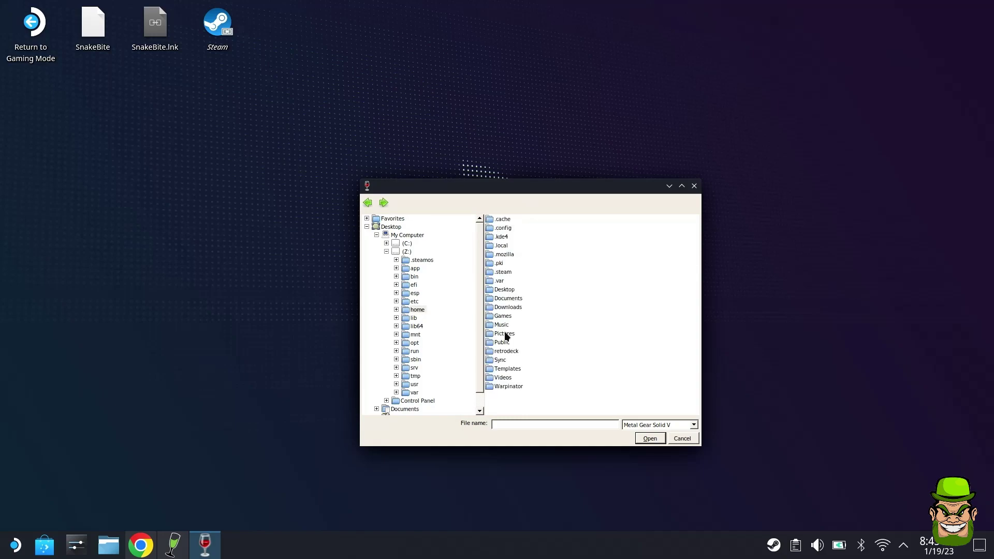
double_click(501, 271)
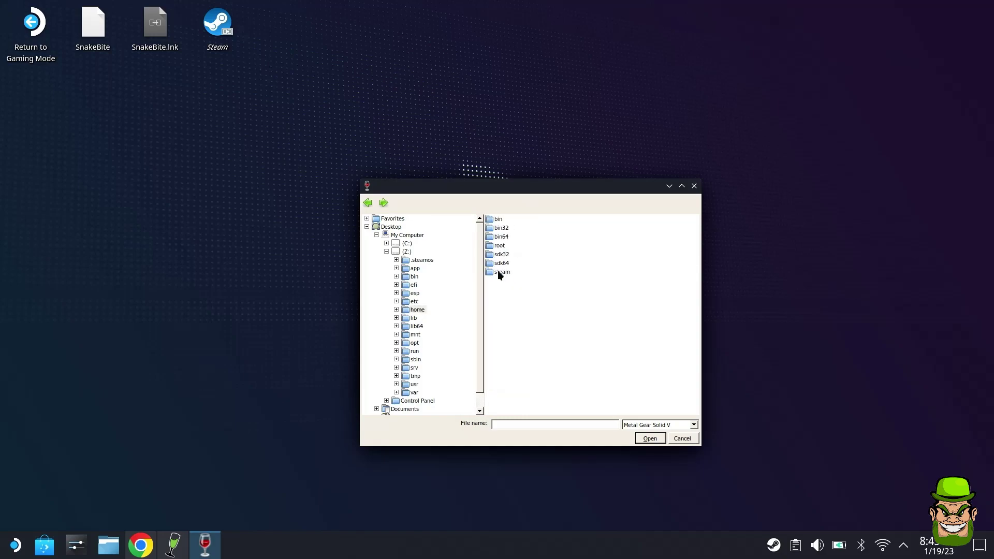
Continue through steam/steamapps/common/MGS_TPP and select mgsvtpp.exe
double_click(500, 273)
double_click(505, 395)
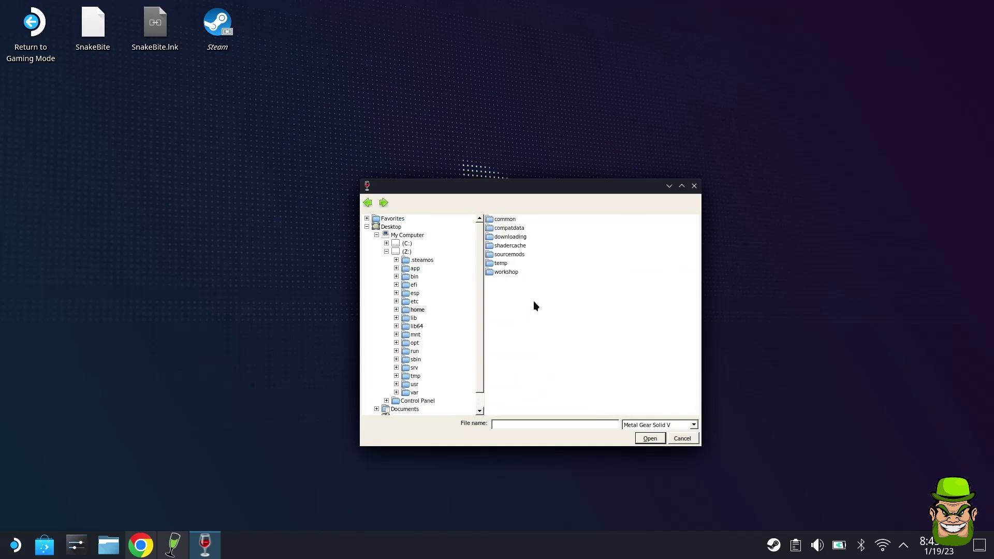
double_click(502, 219)
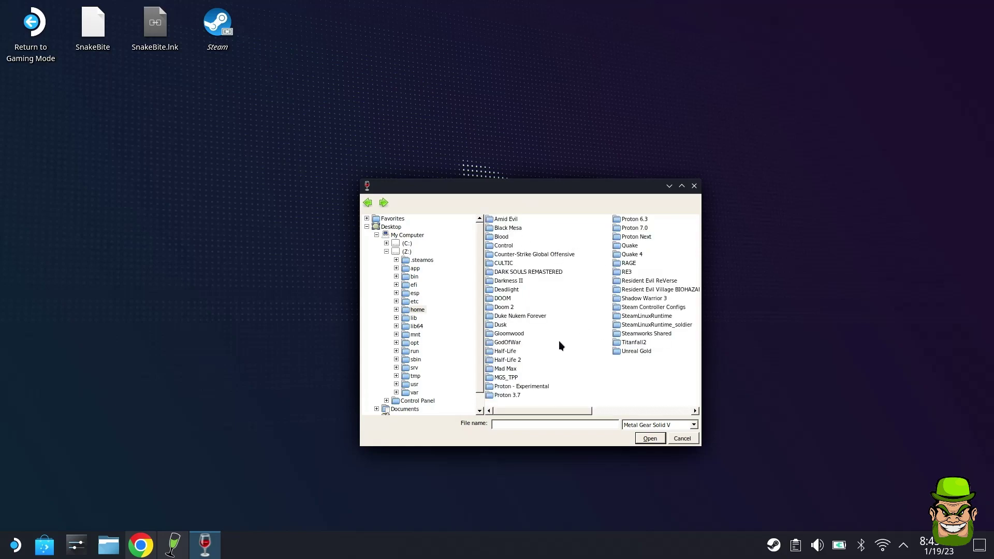
double_click(507, 381)
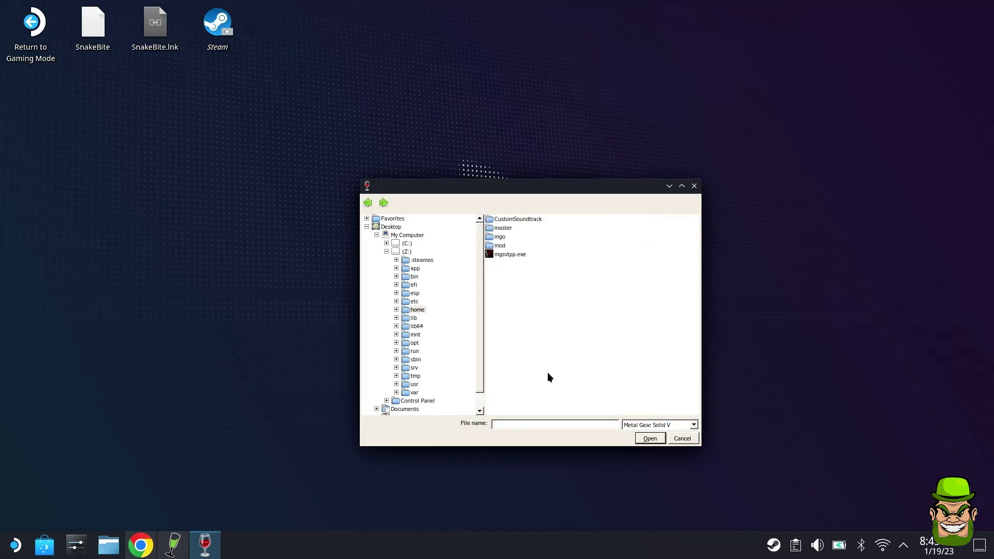
left_click(510, 255)
left_click_drag(486, 188, 357, 216)
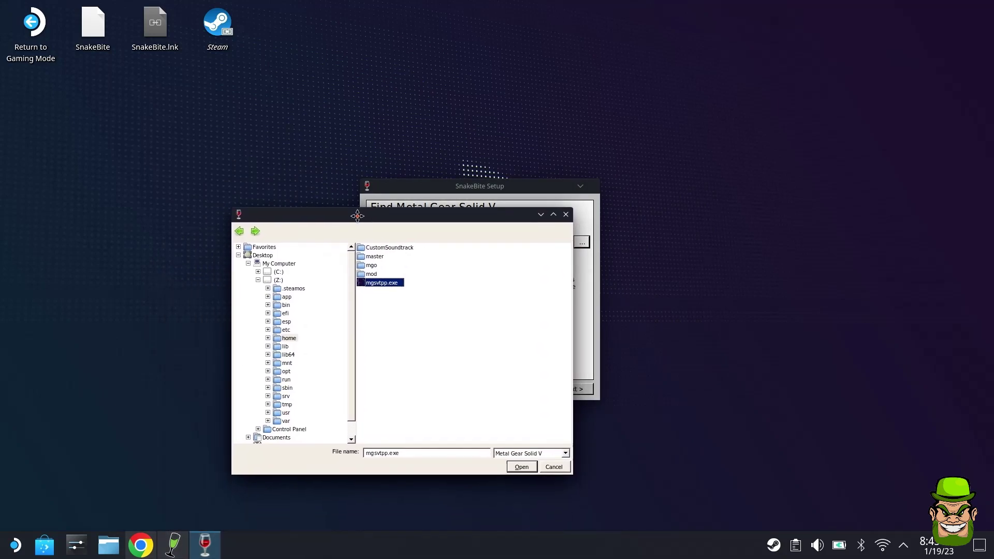
Confirm mgsvtpp.exe as the game location and finish the Backup and archive setup pages
left_click(521, 468)
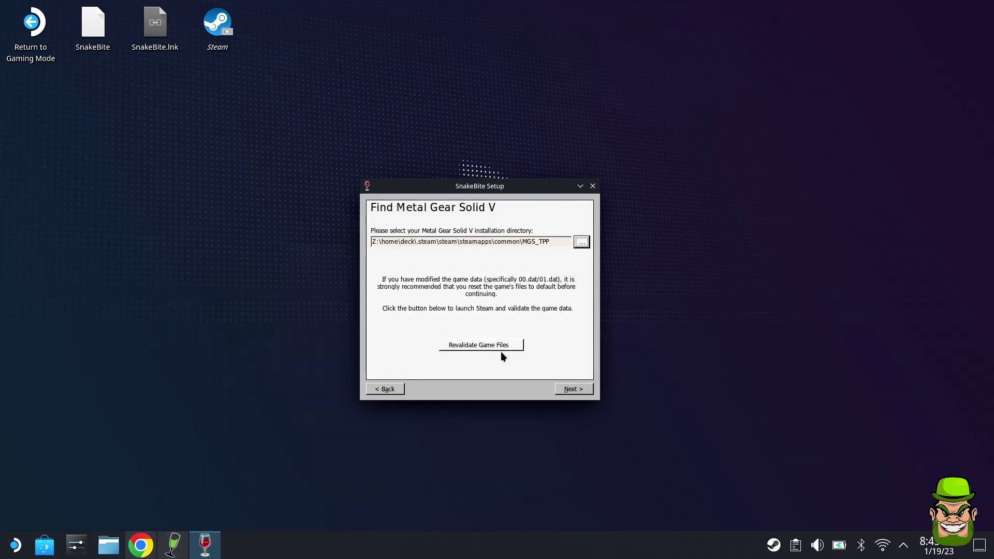
left_click(586, 393)
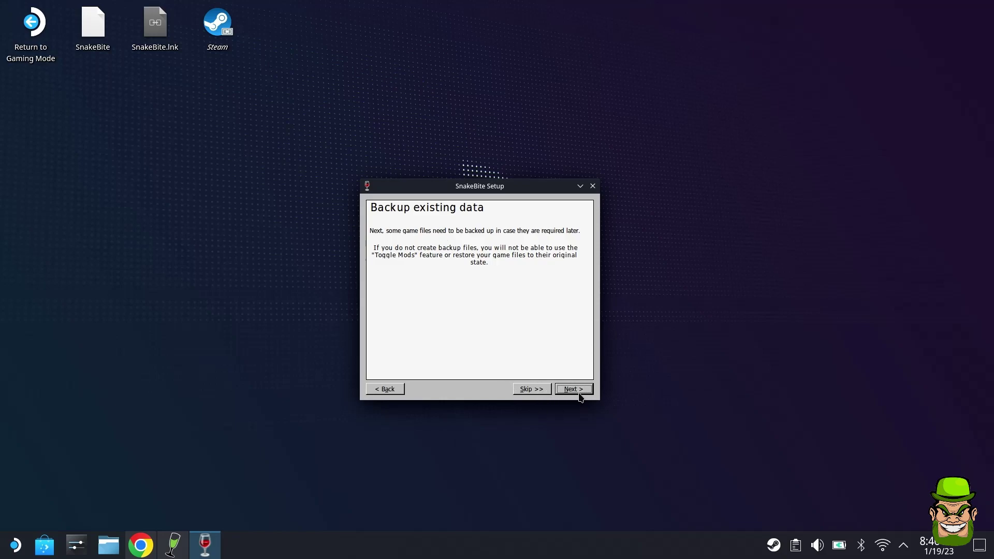
left_click(534, 390)
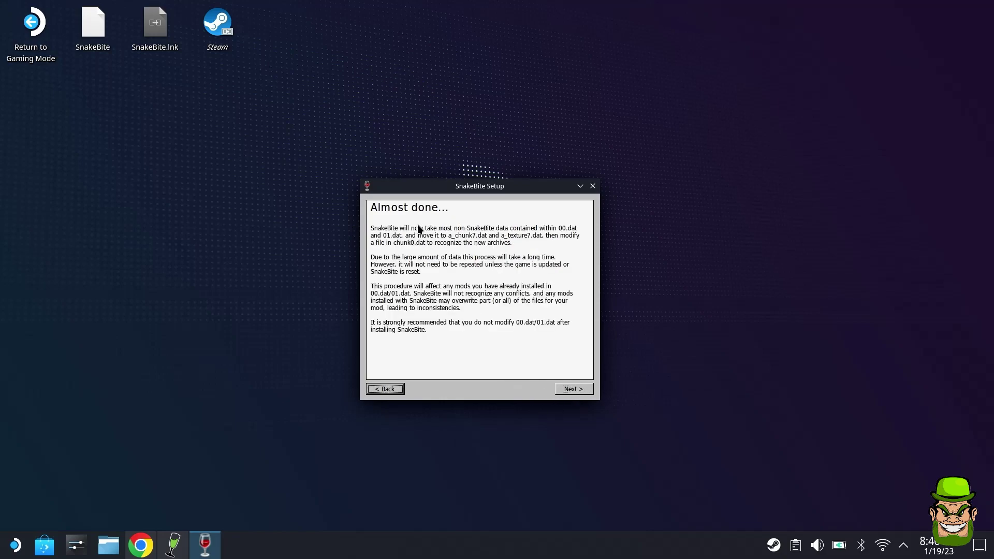
left_click(572, 389)
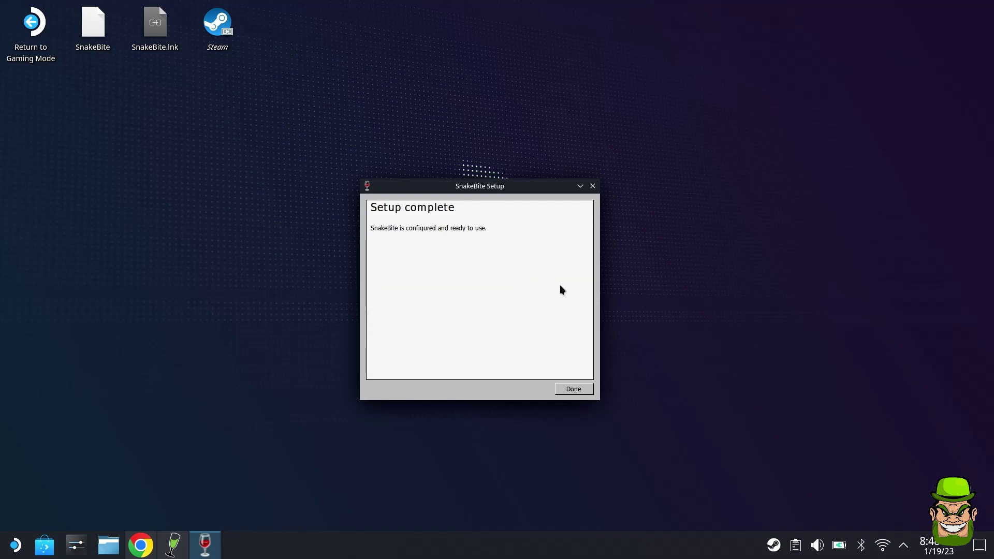
left_click(574, 388)
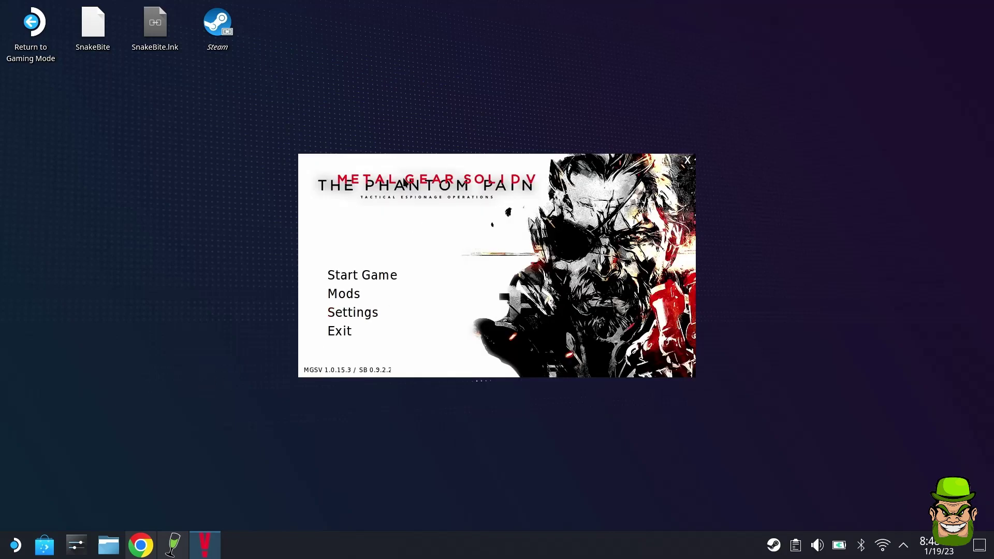
left_click_drag(406, 164, 467, 131)
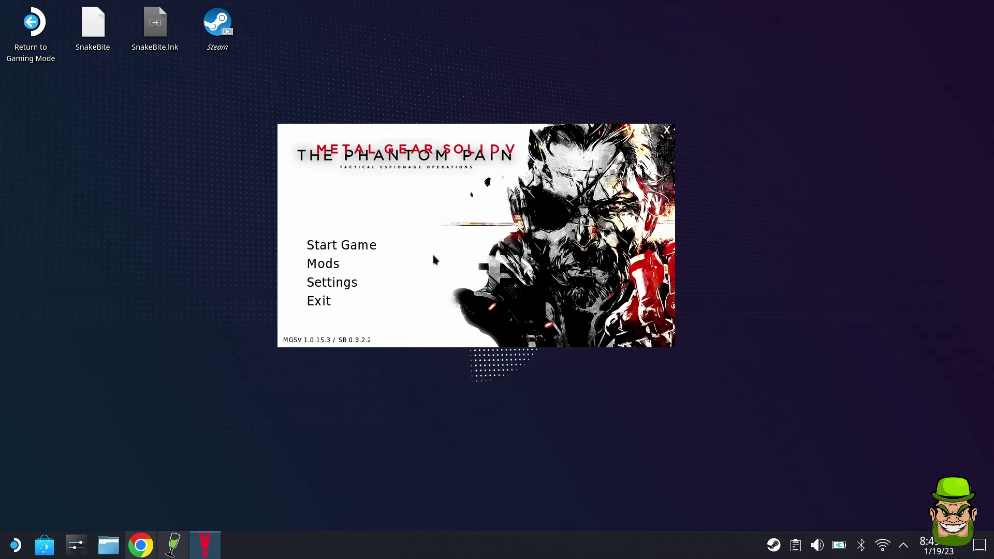
In Nexus Mods, find the Infinite Heaven mod page and start its manual download
left_click(141, 545)
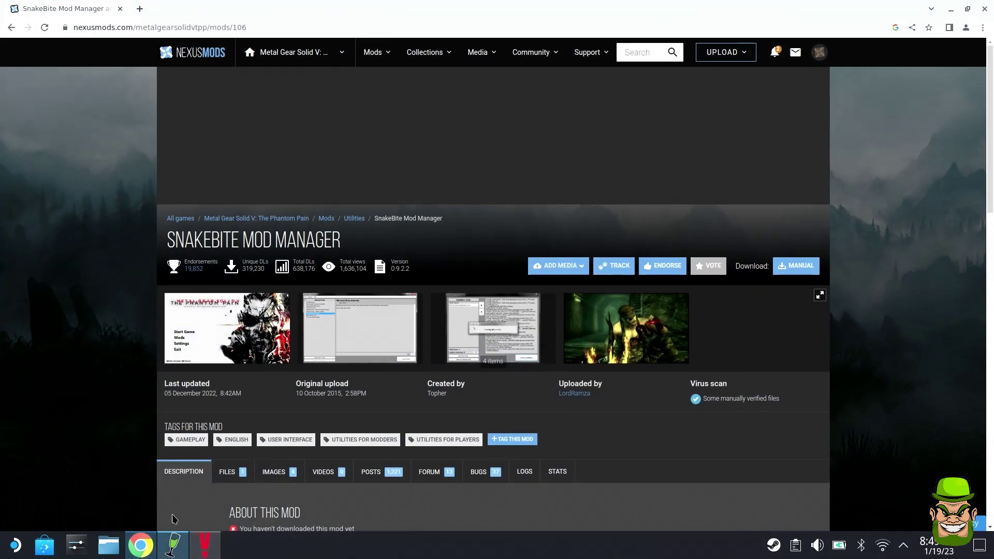
left_click(636, 58)
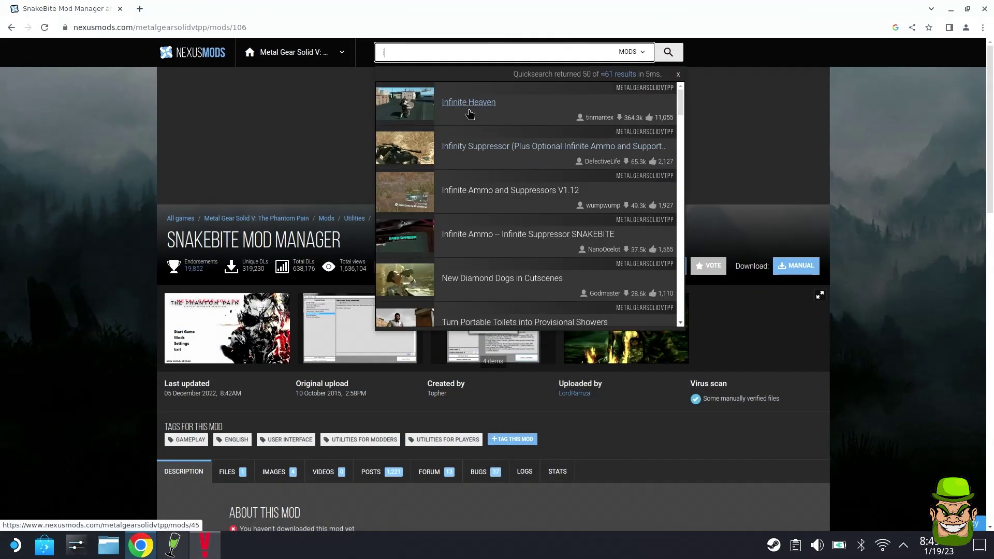
left_click(469, 101)
left_click(793, 131)
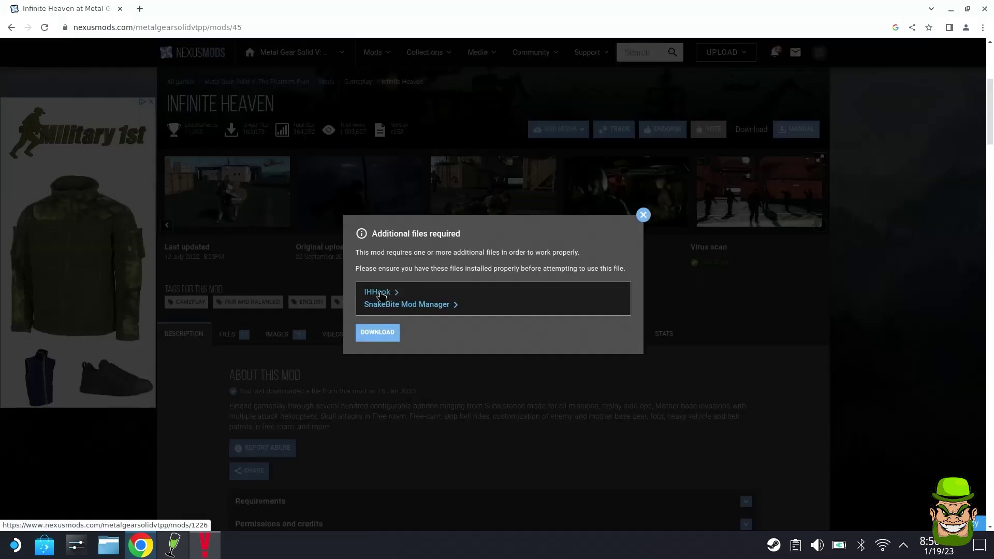
left_click(387, 295)
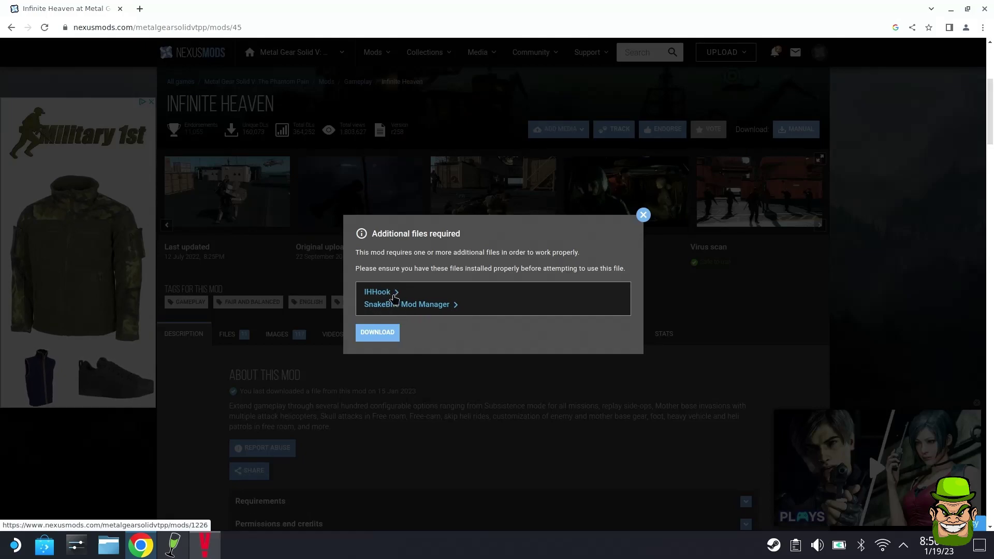
Open the IHHook requirement in a new tab and dismiss Infinite Heaven's additional files notice
right_click(379, 294)
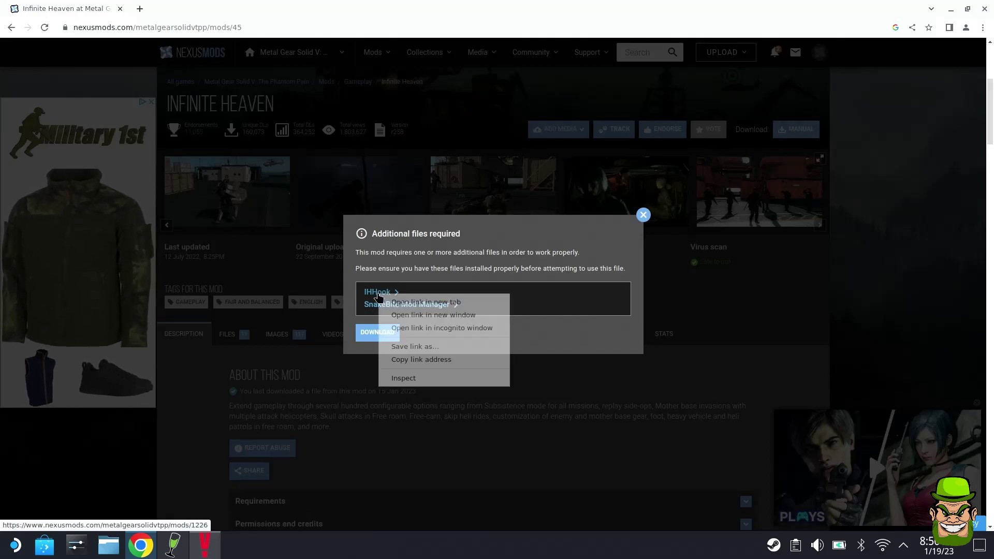
left_click(404, 302)
left_click(210, 13)
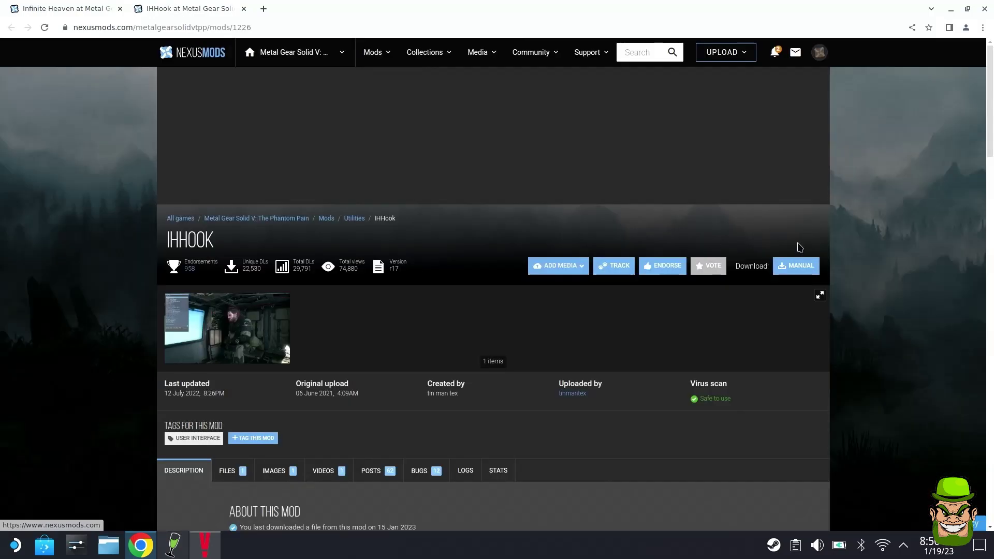
key("ctrl+shift+Tab")
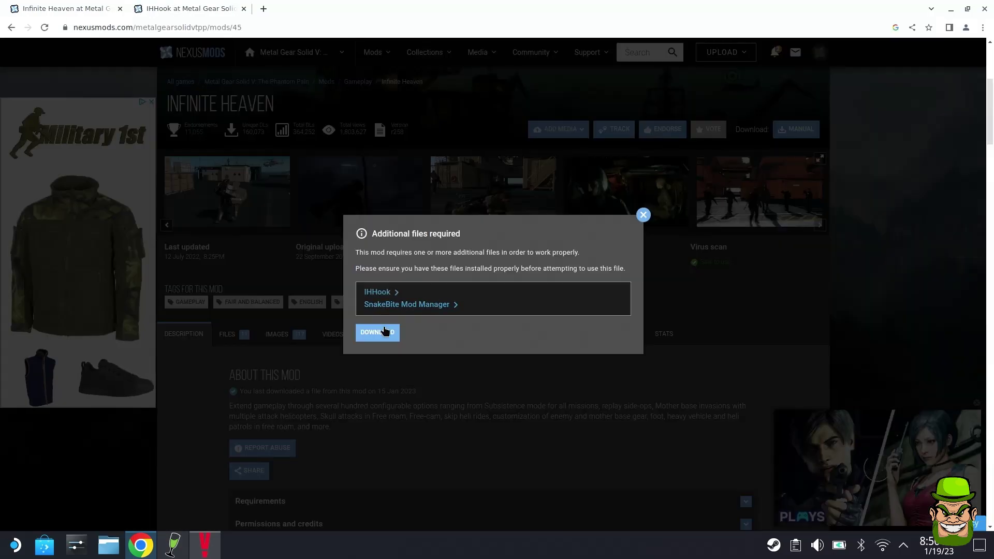
left_click(644, 214)
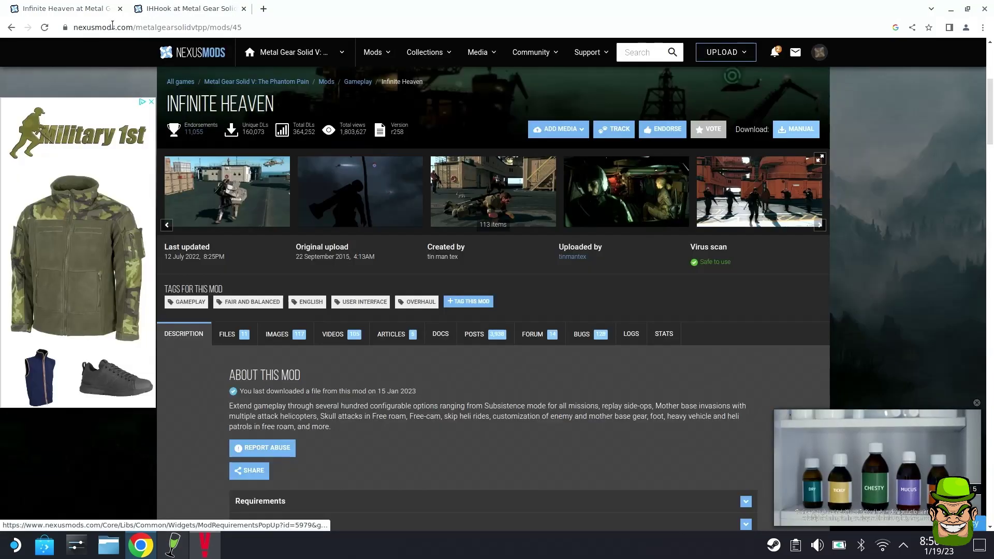
left_click(185, 10)
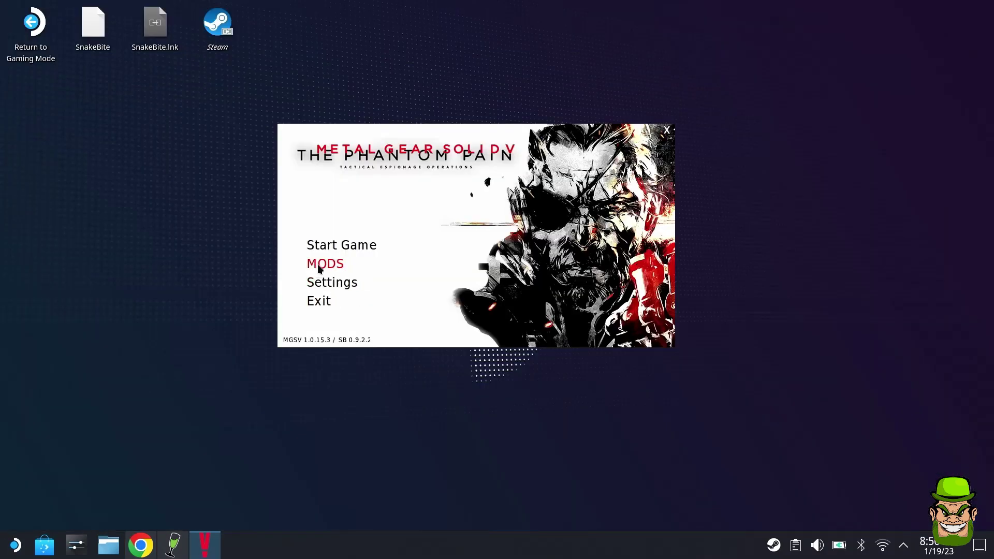
In the Mod Manager, queue IHHook-r17.mgsv from Z:/home/deck/Downloads for installation
left_click(324, 264)
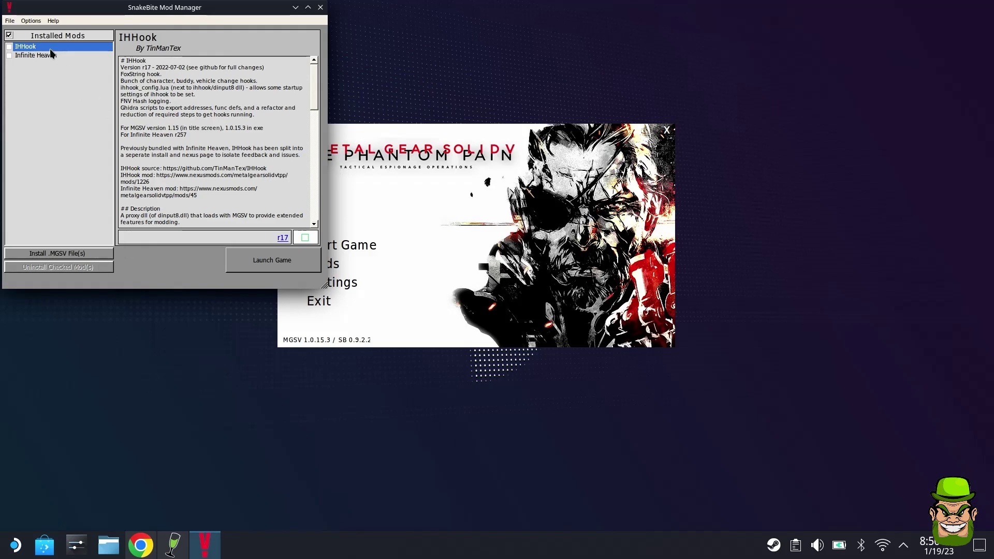
left_click(71, 257)
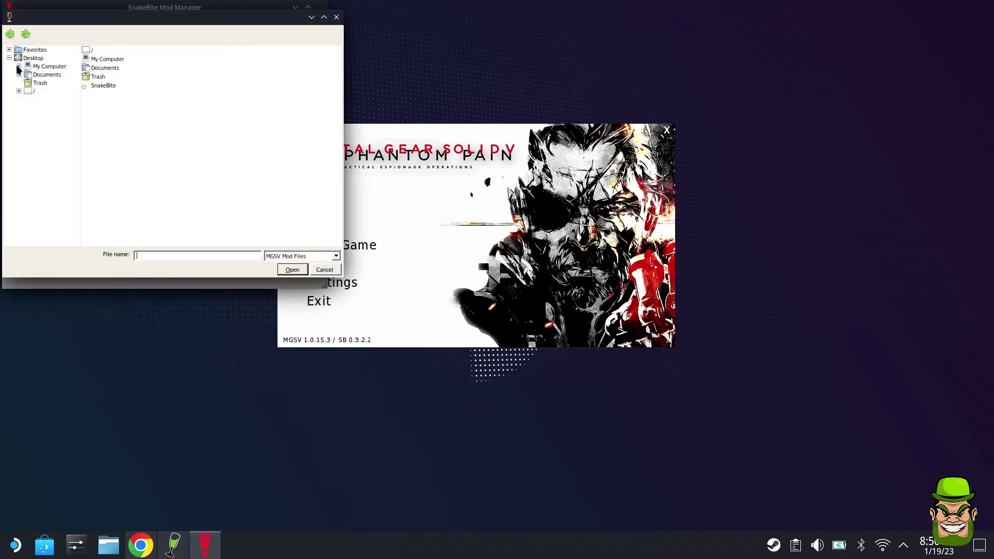
left_click(19, 67)
left_click(28, 83)
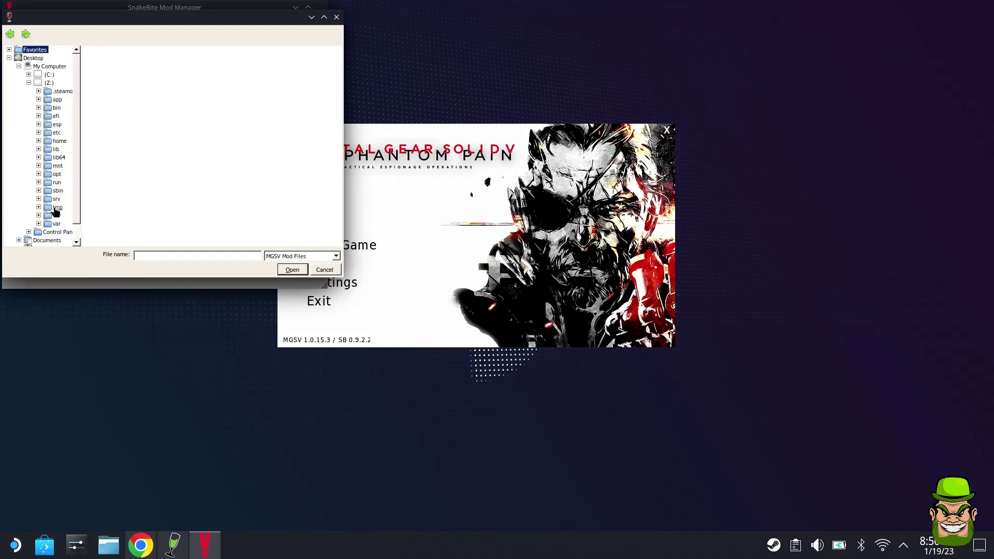
scroll(79, 193, "down", 1)
double_click(48, 125)
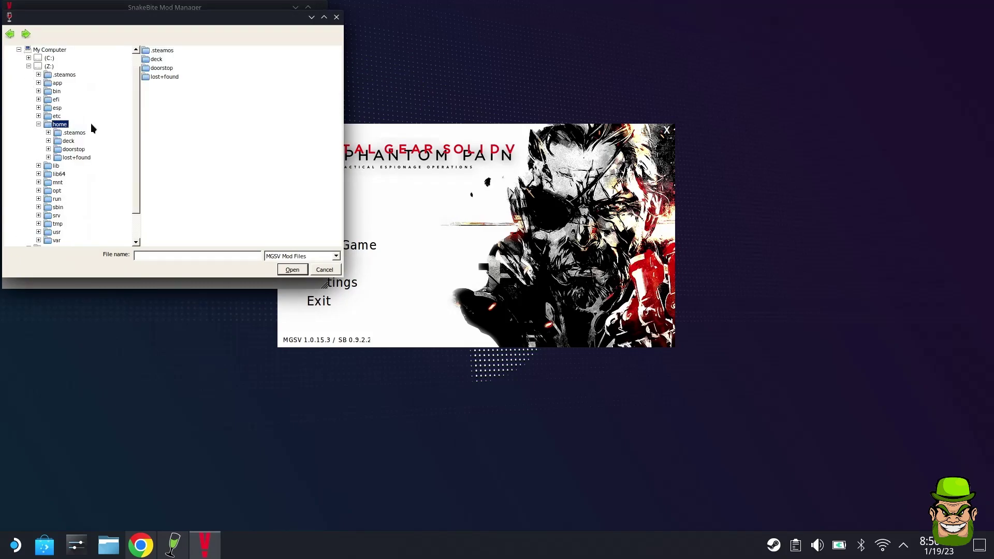
left_click(67, 141)
double_click(171, 139)
left_click(174, 76)
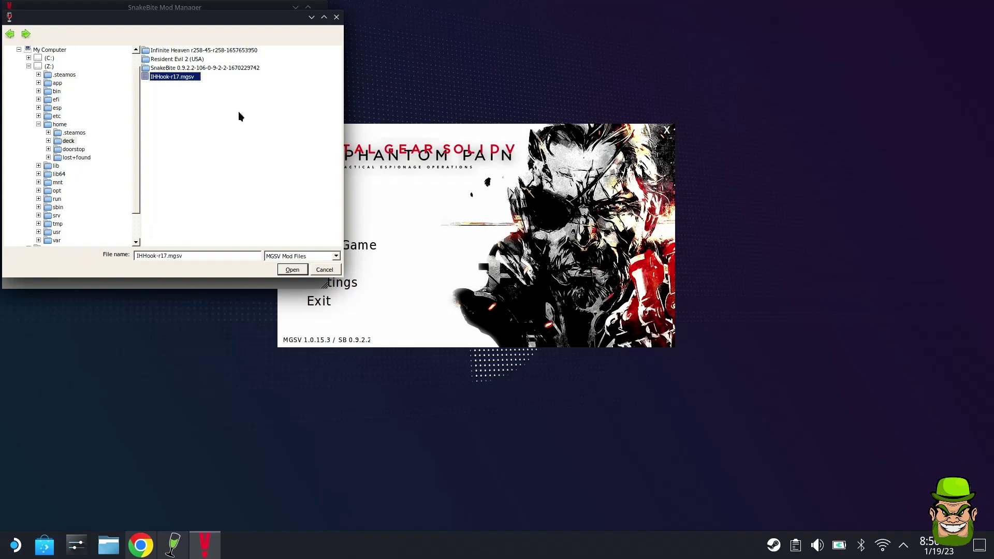
double_click(172, 76)
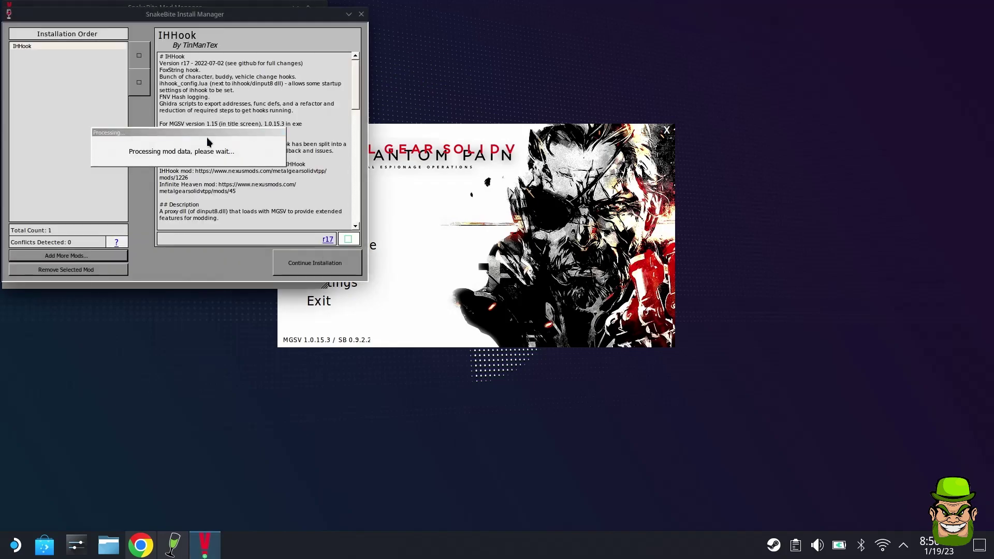
Add the Infinite Heaven .mgsv from Downloads to the queue and install both mods
left_click(81, 256)
left_click(19, 65)
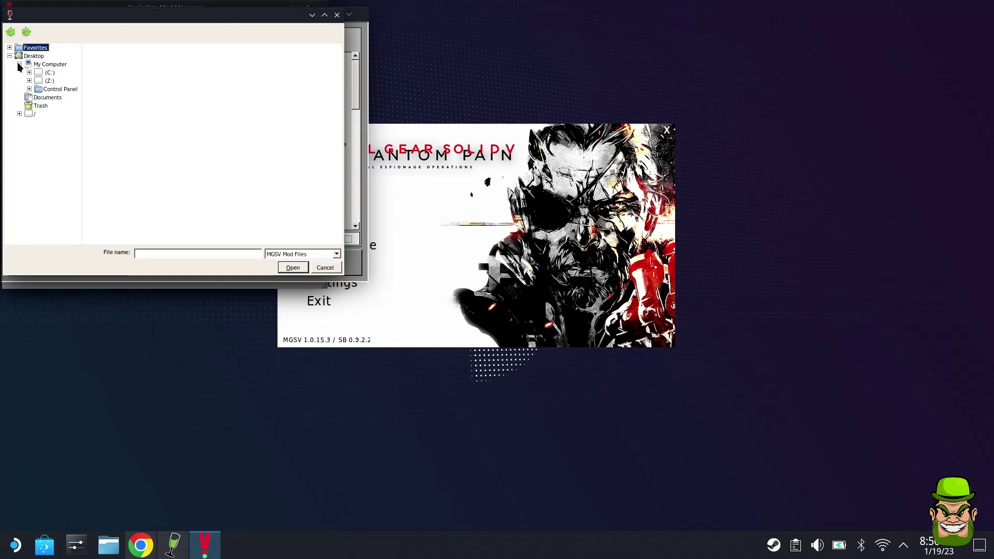
left_click(29, 81)
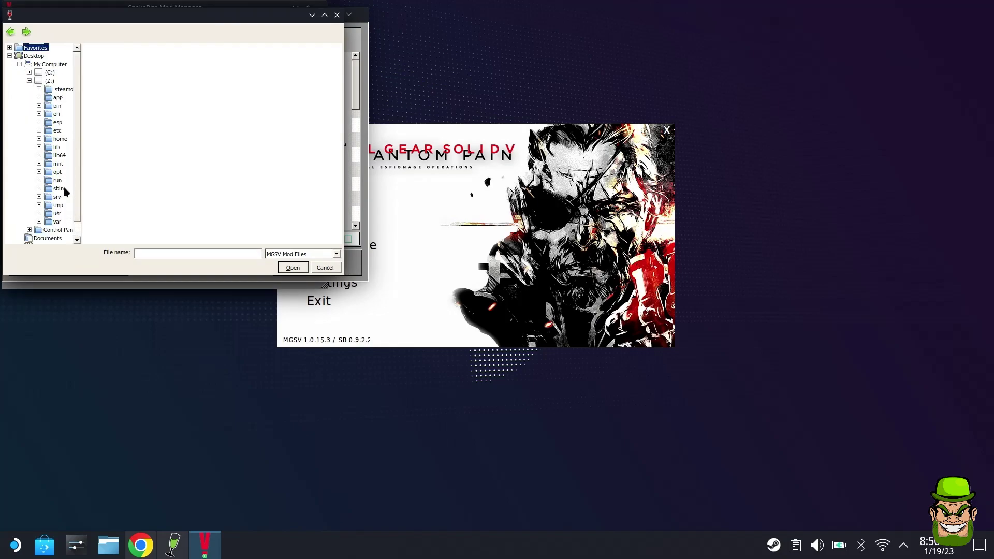
left_click(56, 138)
double_click(129, 68)
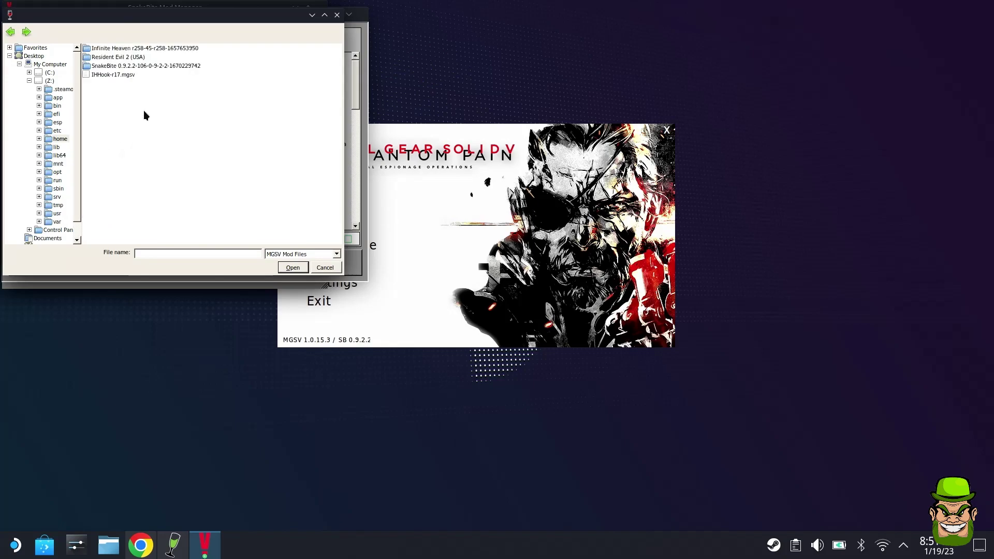
double_click(132, 47)
double_click(119, 58)
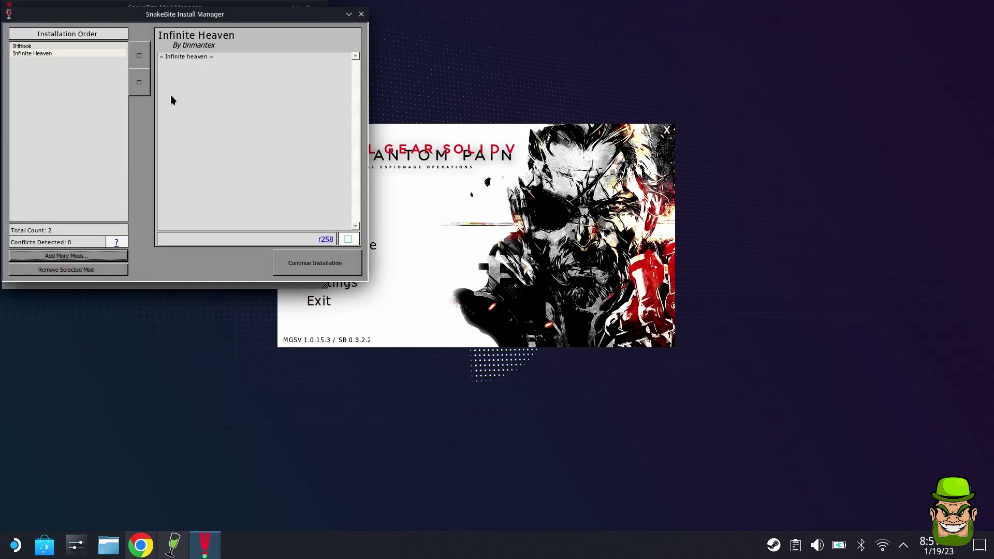
left_click(30, 47)
left_click(33, 54)
left_click(35, 48)
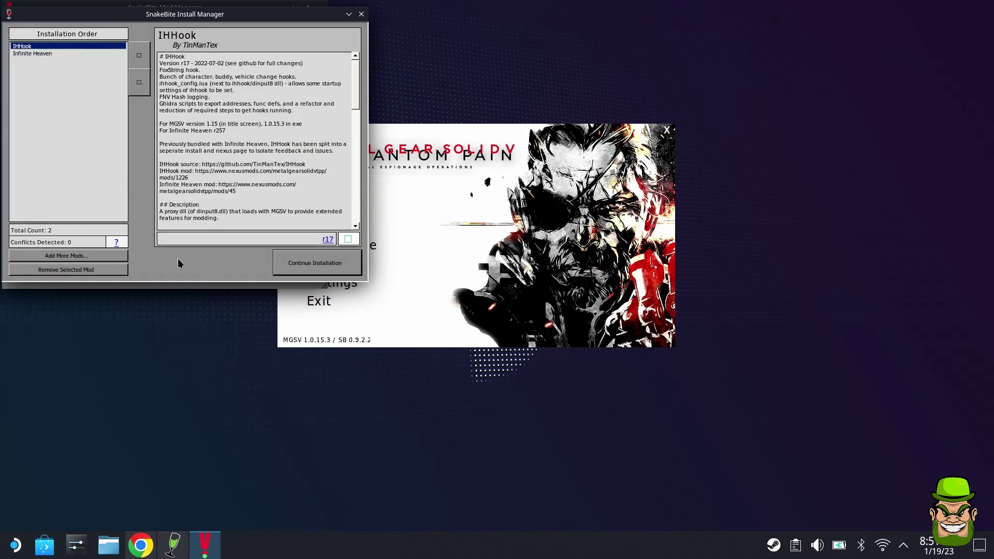
left_click(342, 257)
left_click_drag(103, 19, 462, 134)
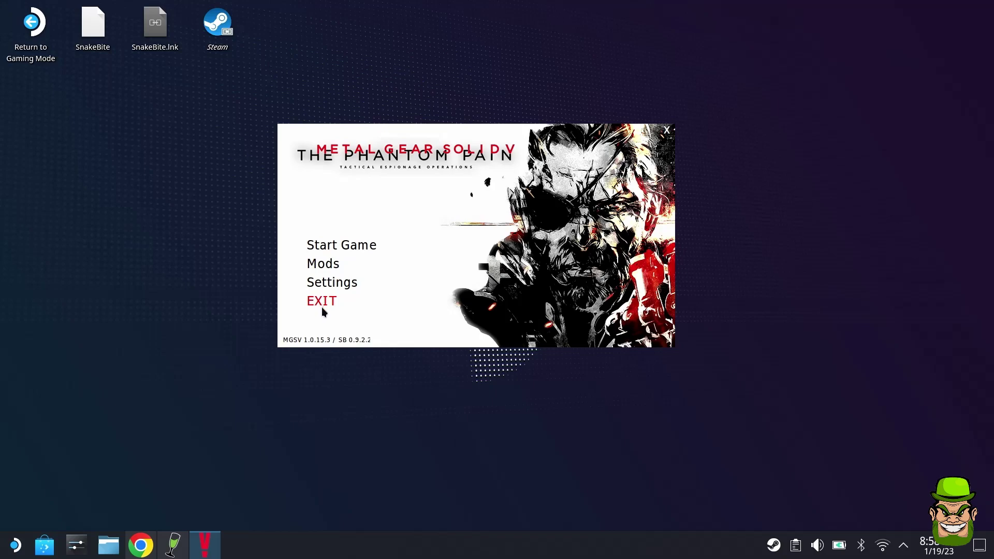
Exit the MGSV launcher, close Q4Wine and the browser, and return to Gaming Mode
left_click(321, 307)
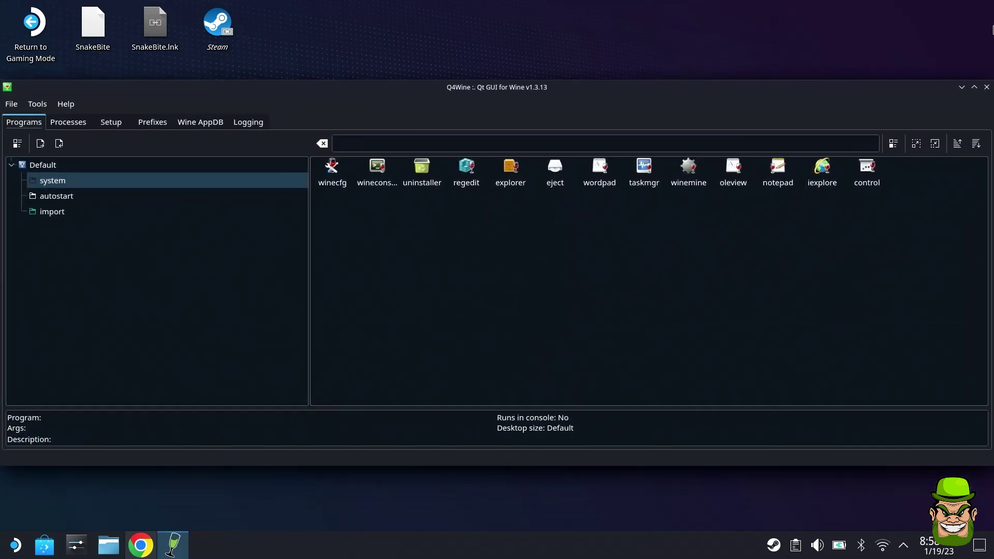
left_click(986, 87)
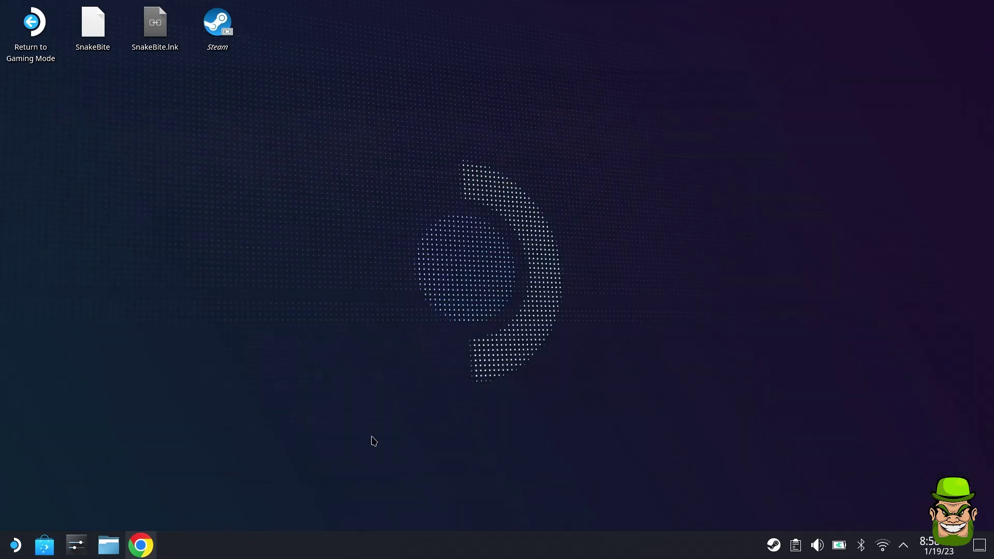
left_click(141, 546)
right_click(140, 545)
left_click(144, 522)
double_click(39, 49)
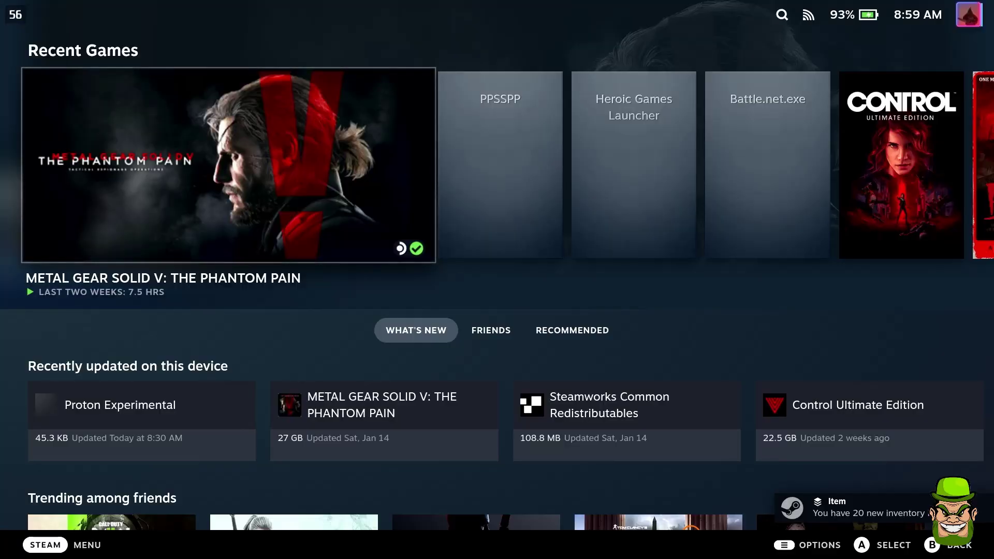
Open the Metal Gear Solid V: The Phantom Pain game page from Recent Games
left_click(268, 105)
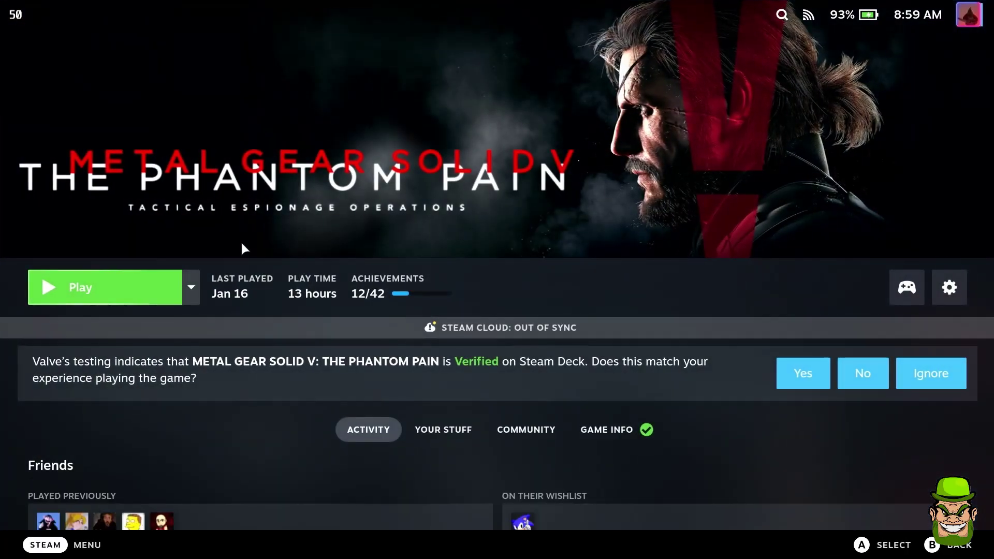